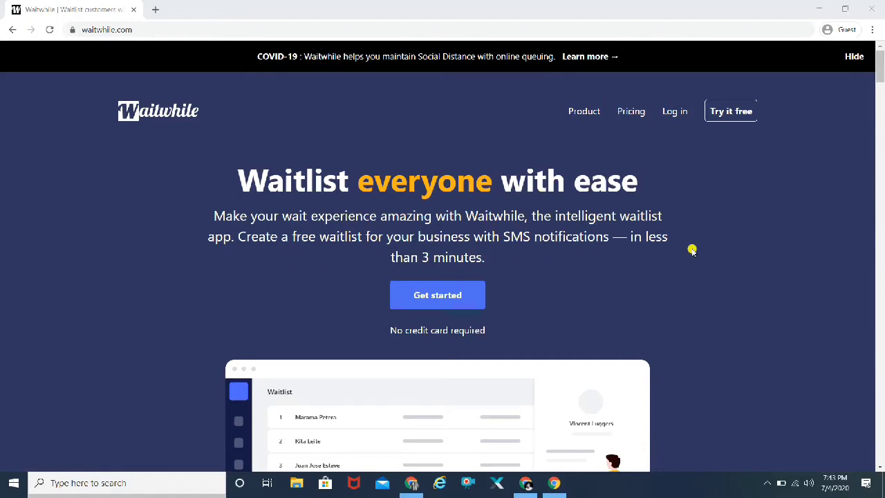
Scroll the Waitwhile home page from the COVID-19 cards down to 'Schedule bookings seamlessly'.
scroll(770, 299, "down", 1)
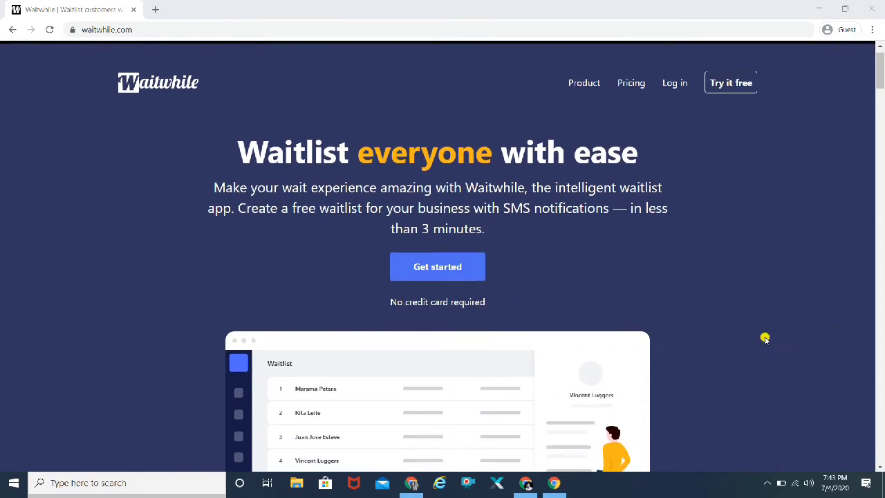
scroll(761, 338, "down", 2)
scroll(761, 339, "down", 3)
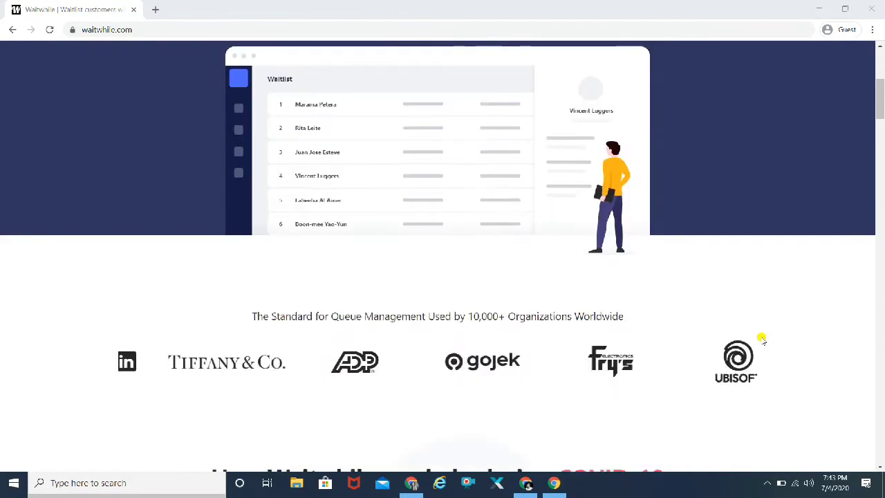
scroll(761, 339, "down", 2)
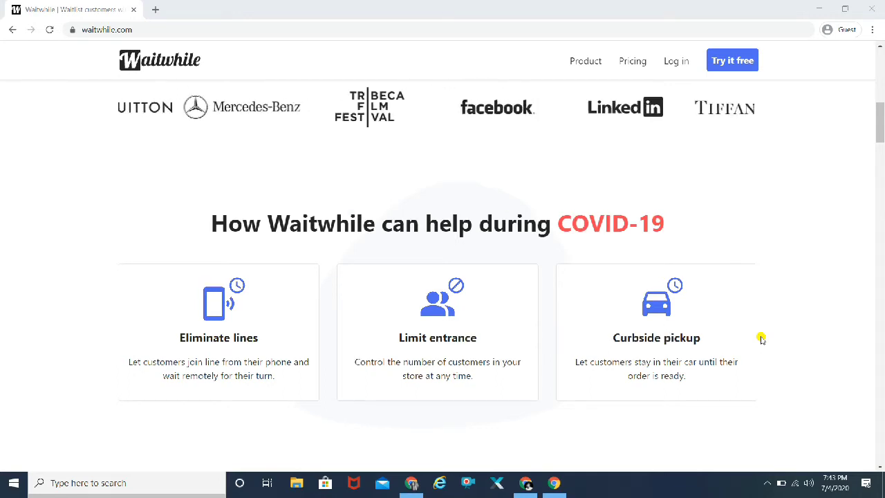
scroll(760, 338, "up", 2)
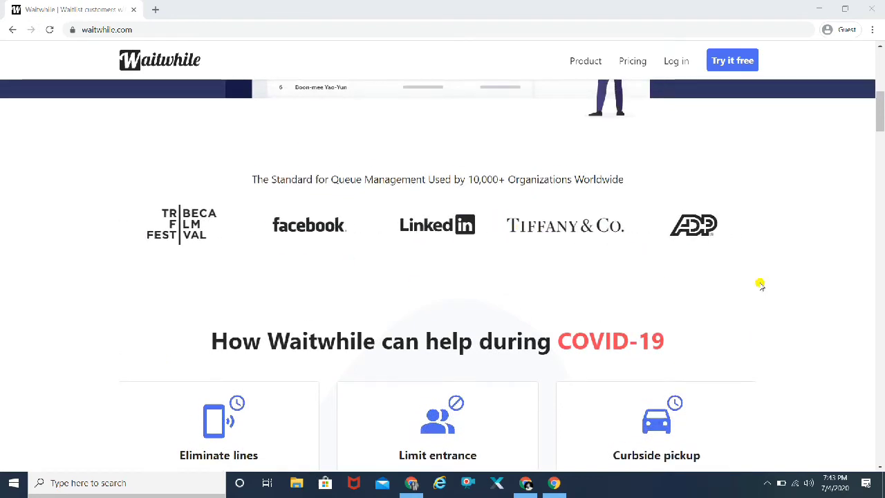
scroll(758, 285, "down", 2)
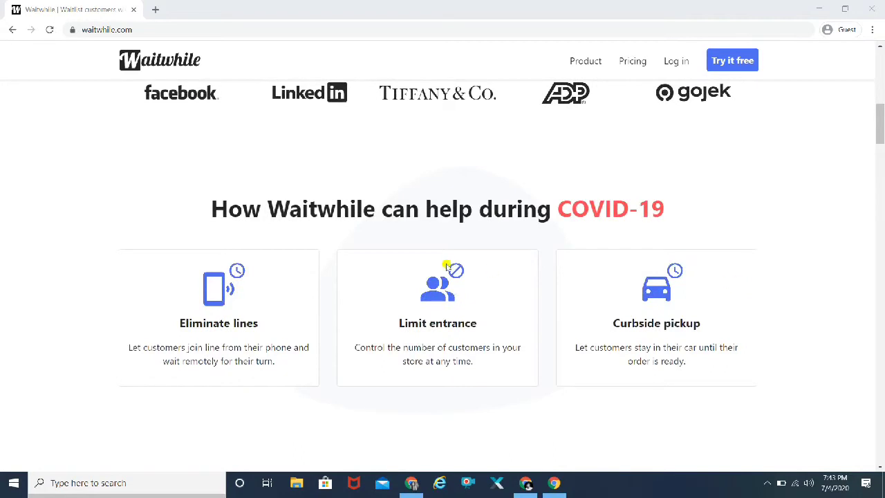
scroll(769, 303, "down", 5)
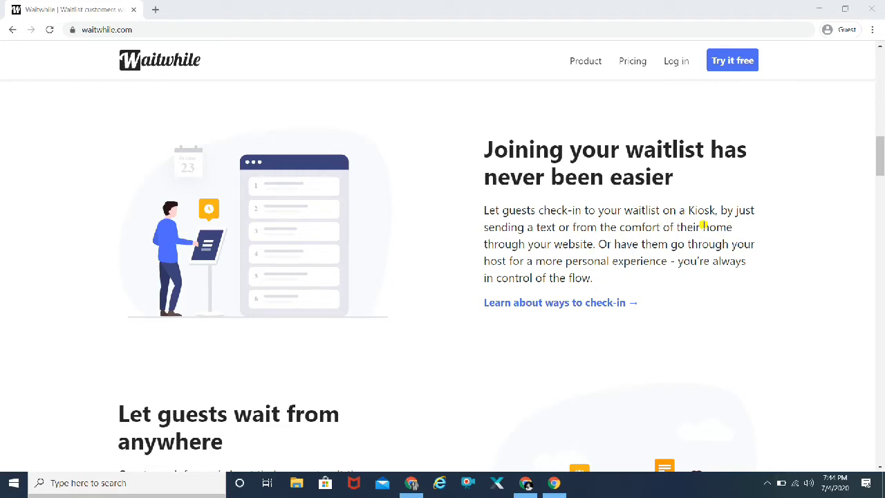
scroll(763, 296, "down", 5)
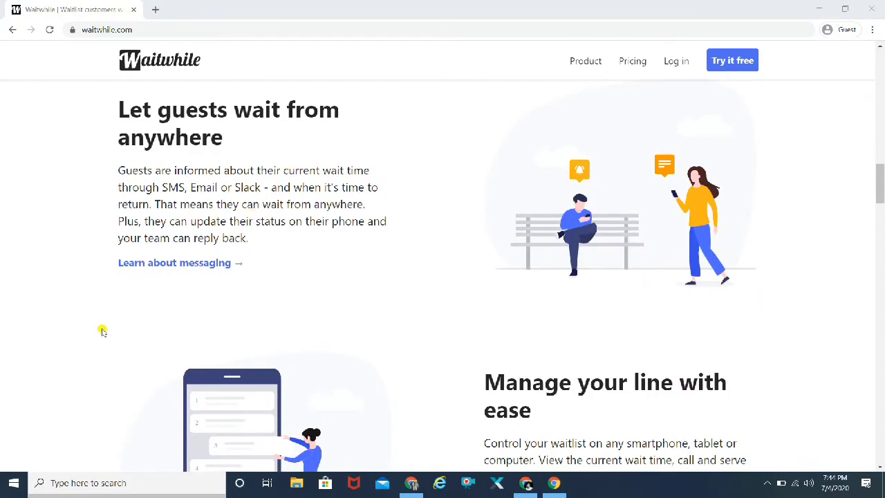
scroll(102, 332, "down", 1)
scroll(102, 332, "down", 1)
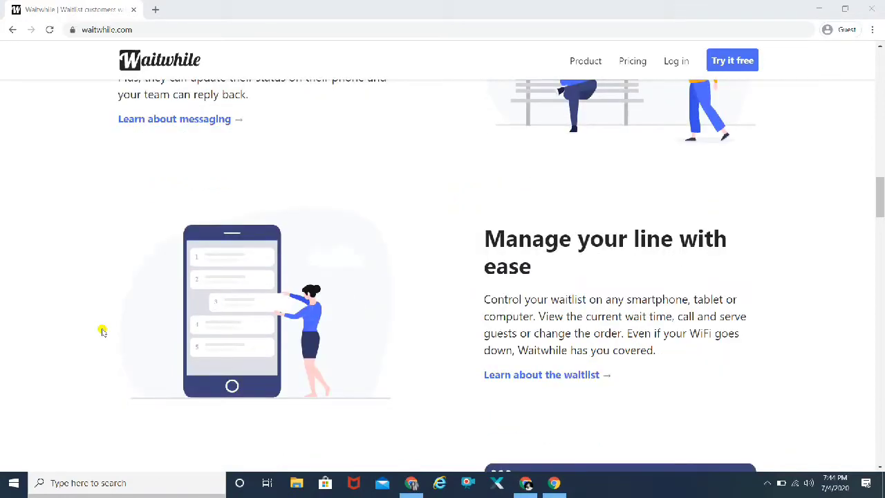
scroll(103, 332, "down", 1)
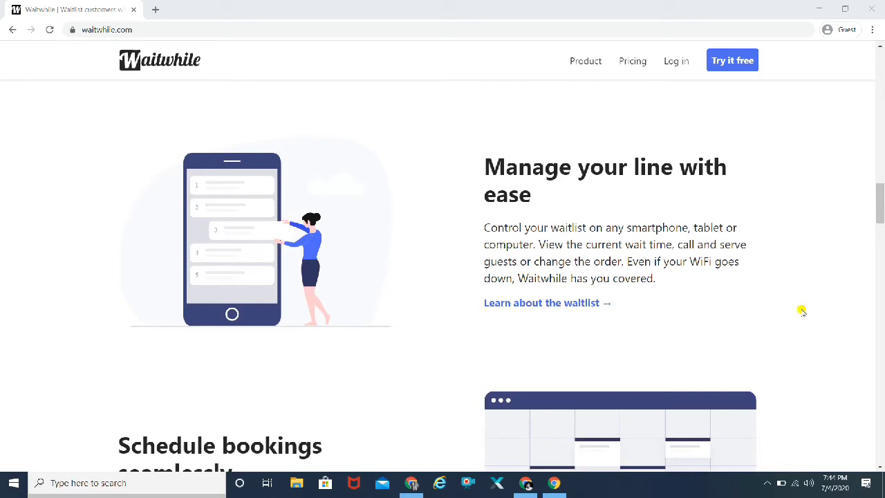
scroll(801, 311, "down", 5)
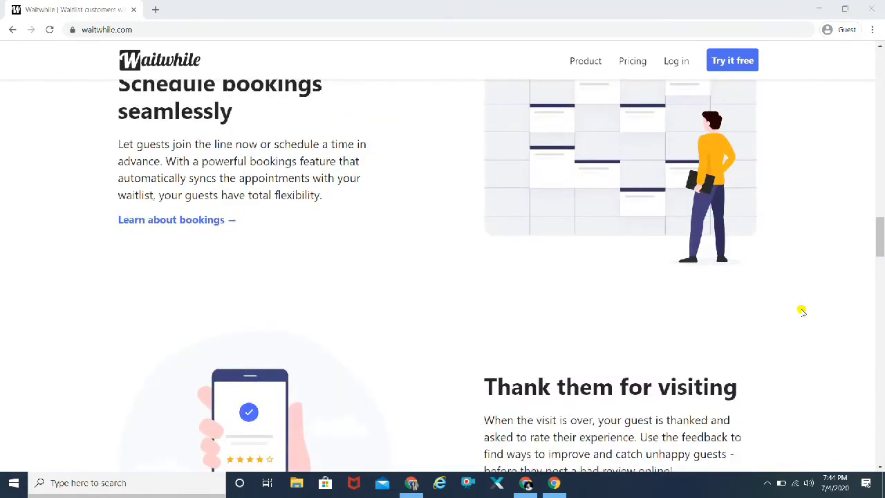
scroll(801, 311, "down", 4)
scroll(801, 311, "up", 7)
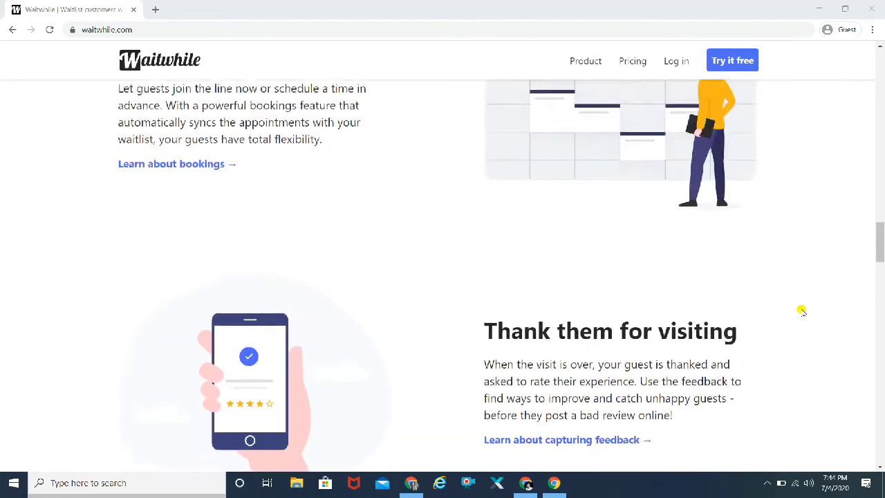
Open Pricing and review the $0, $49/month, $129/month and custom Enterprise plan cards.
left_click(631, 62)
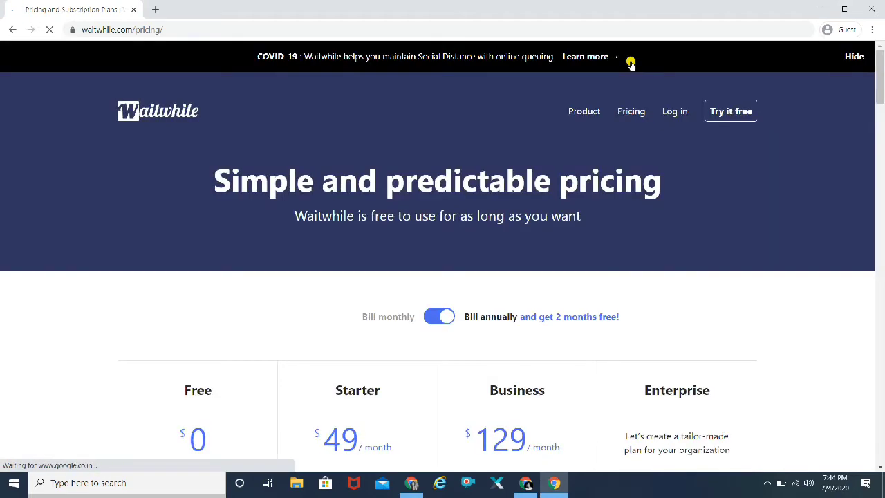
scroll(66, 352, "down", 1)
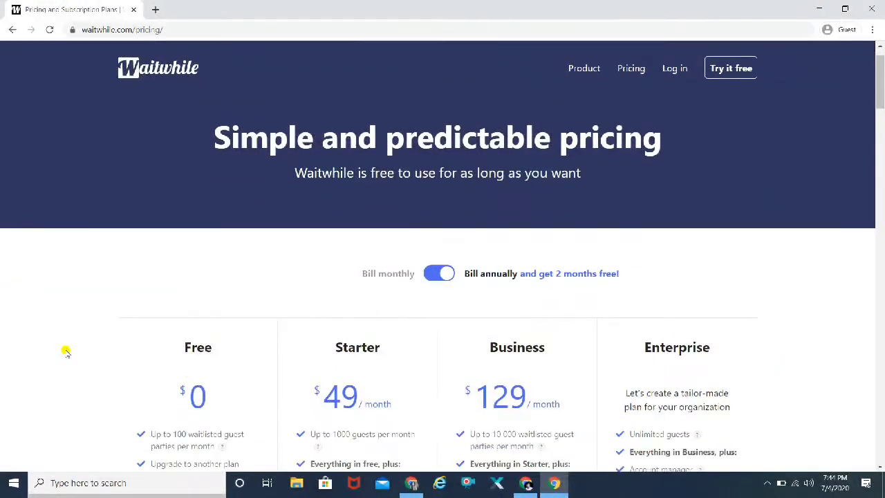
scroll(65, 351, "down", 6)
scroll(65, 351, "up", 1)
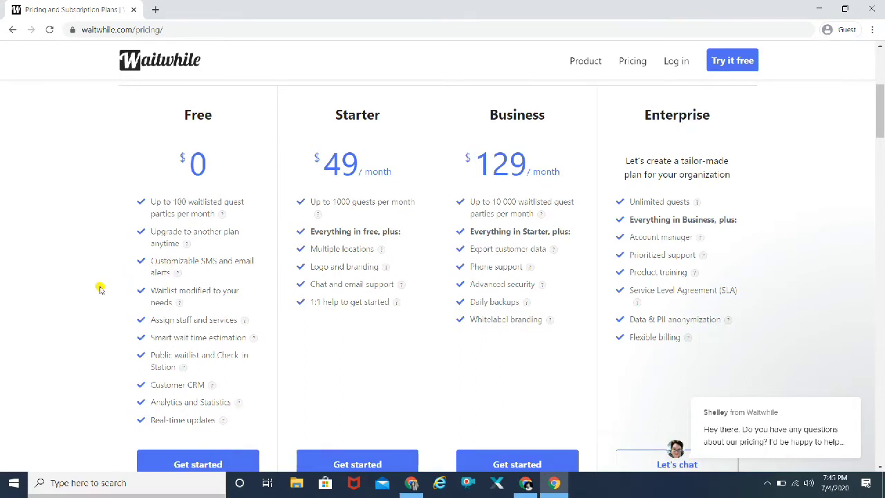
scroll(100, 289, "down", 1)
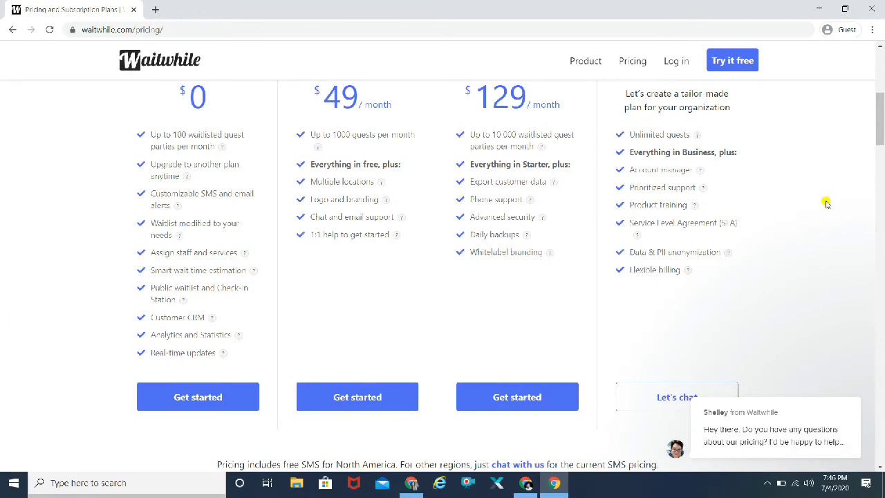
scroll(826, 204, "up", 5)
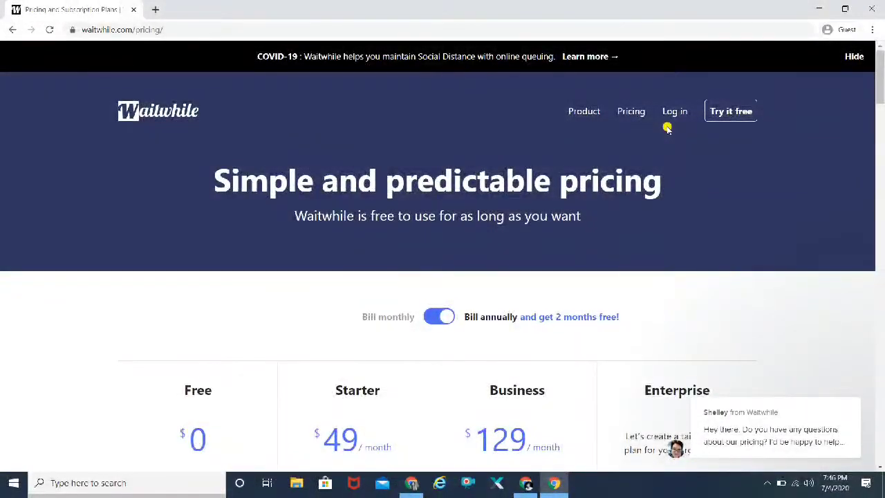
Log in to Waitwhile with Google, entering the account's e-mail address.
left_click(673, 112)
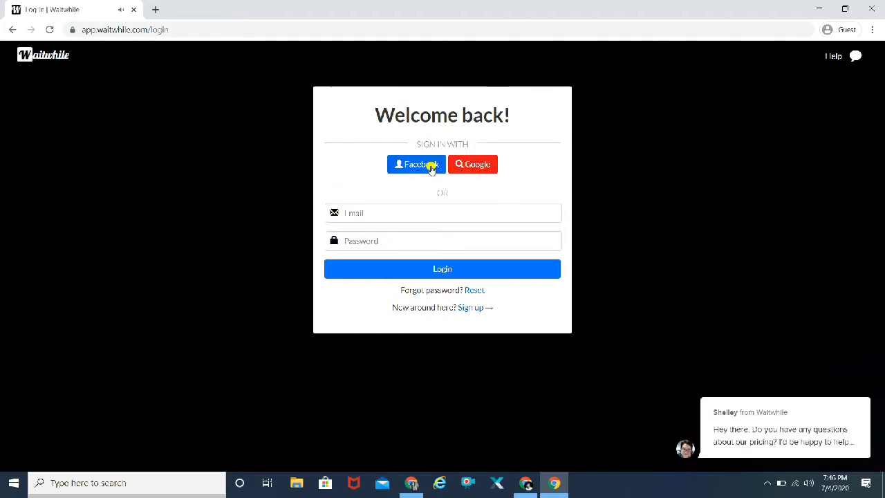
left_click(481, 169)
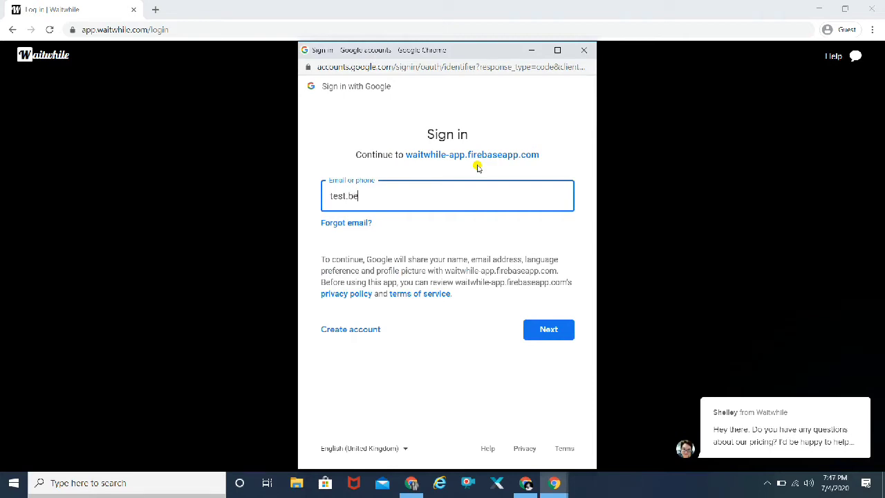
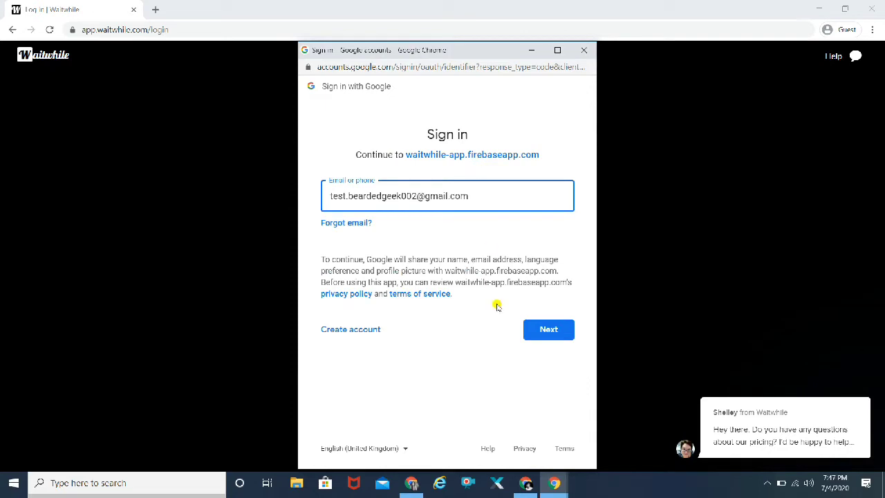
left_click(555, 332)
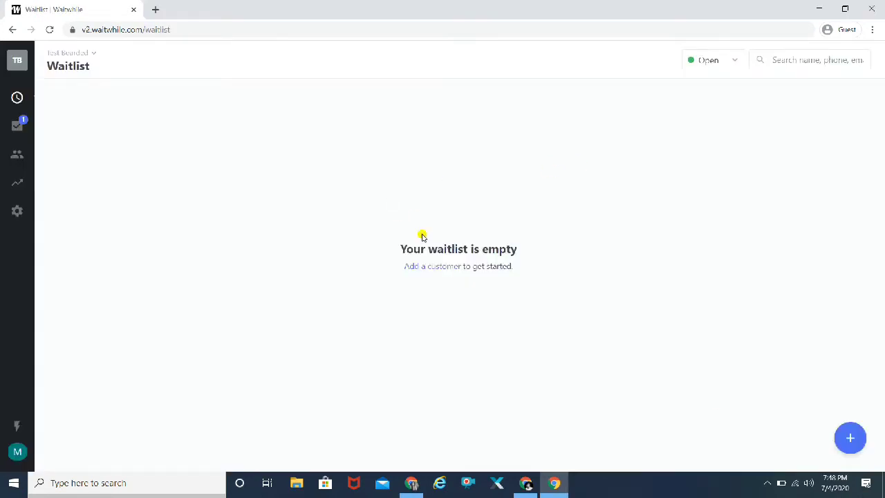
Return to the waitlist page and dismiss the support chat popup.
left_click(765, 483)
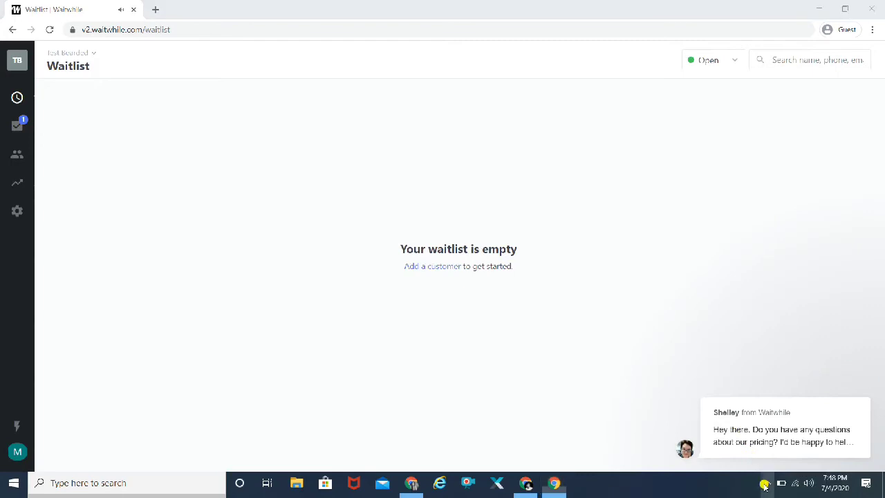
left_click(765, 484)
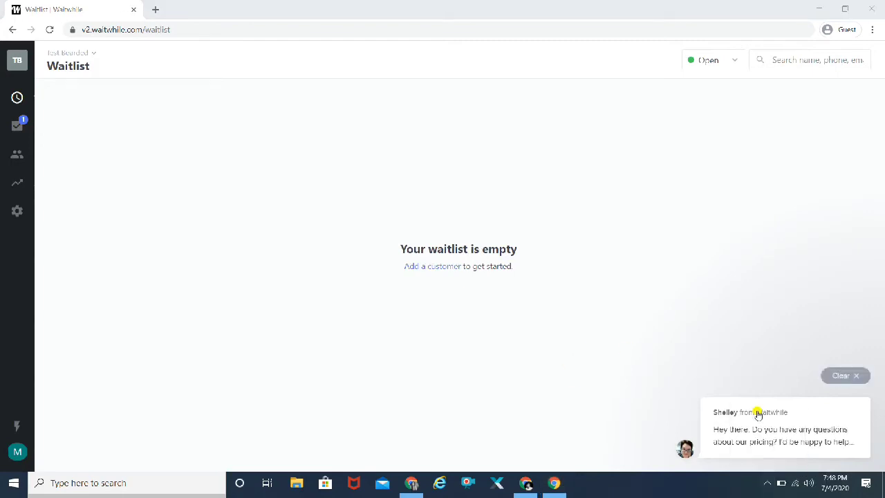
left_click(17, 99)
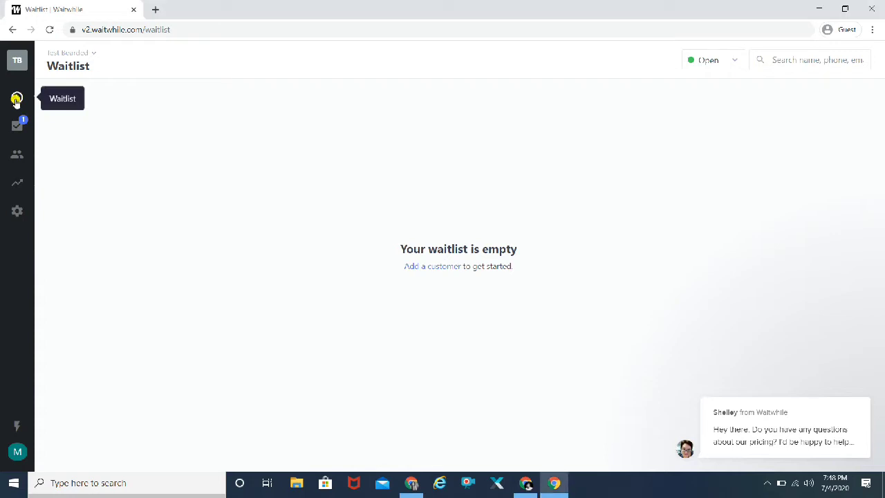
mouse_move(756, 389)
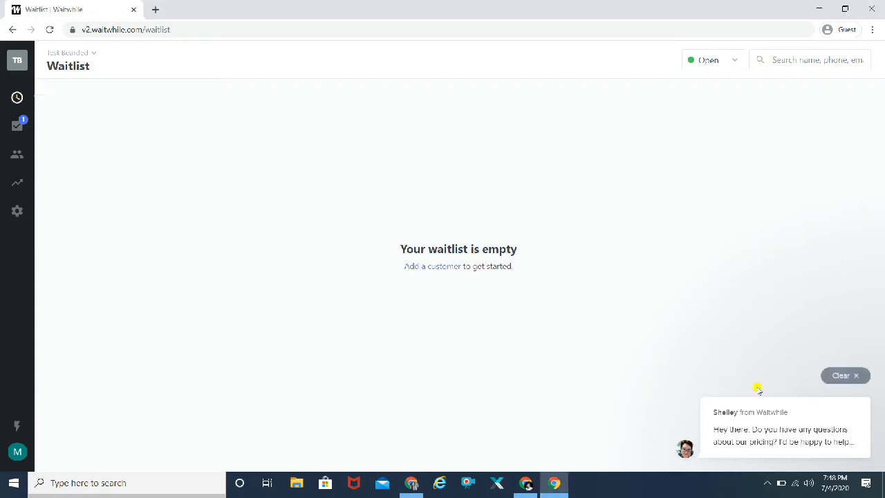
left_click(855, 376)
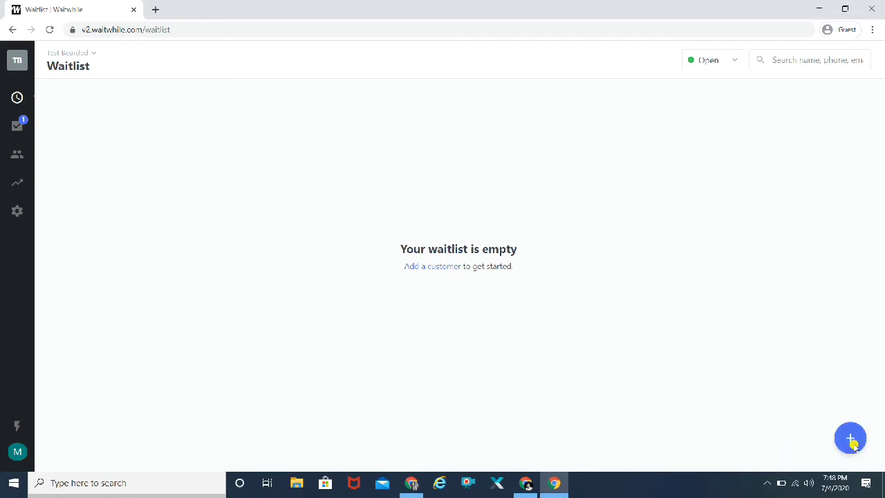
Open the add-customer form, close it without adding anyone, and go to Settings.
left_click(852, 443)
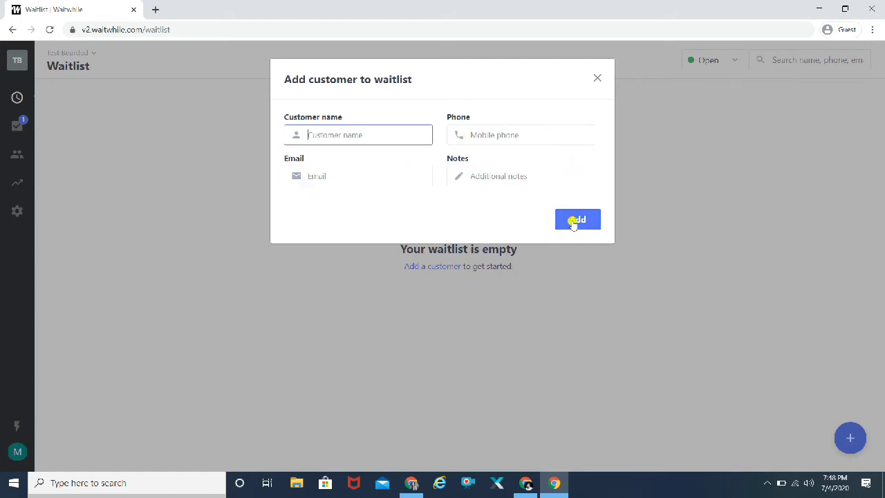
left_click(596, 80)
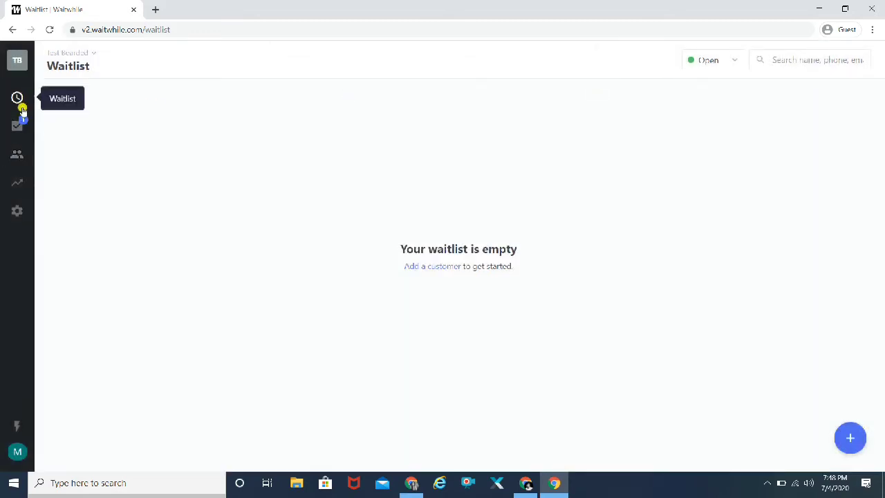
left_click(17, 213)
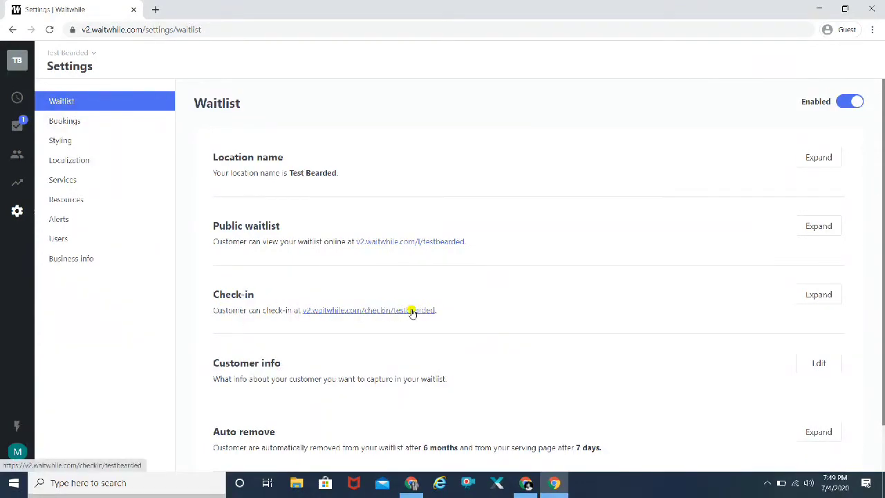
Select and copy the check-in link v2.waitwhile.com/checkin/testbearded.
left_click_drag(443, 310, 305, 310)
key("ctrl+c")
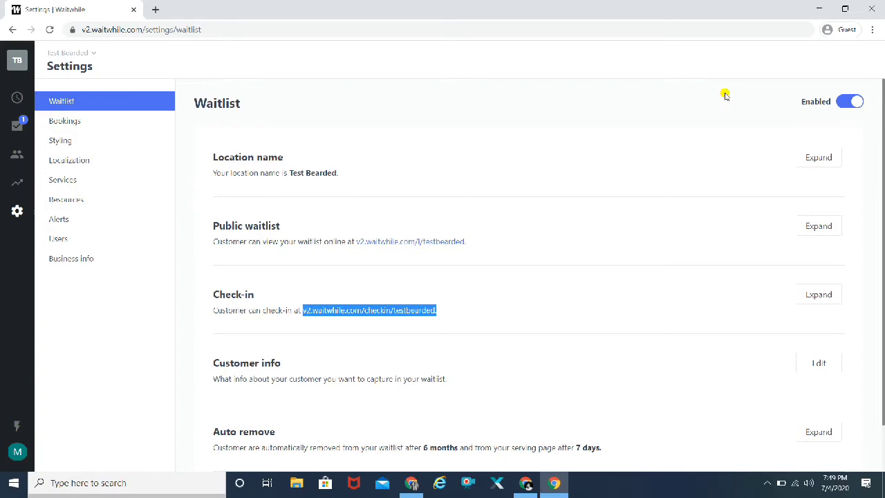
left_click(872, 30)
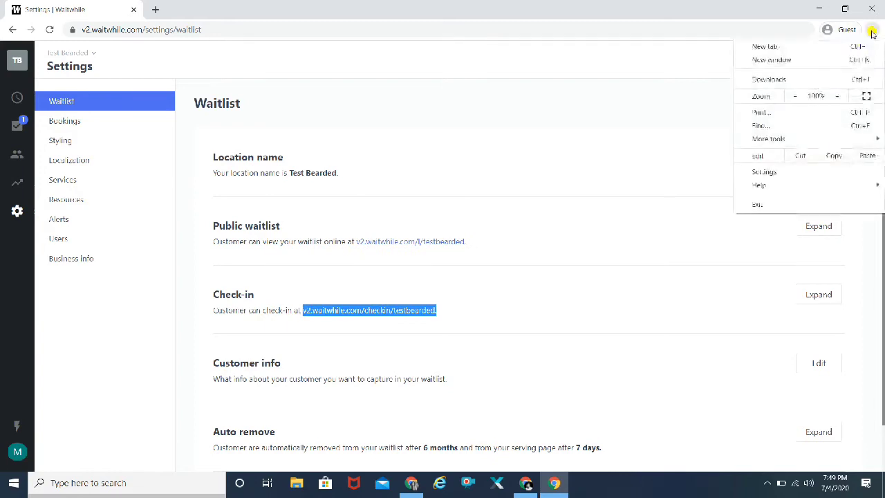
left_click(638, 54)
Load the copied check-in link in the Incognito window, then return to the settings window.
left_click(526, 482)
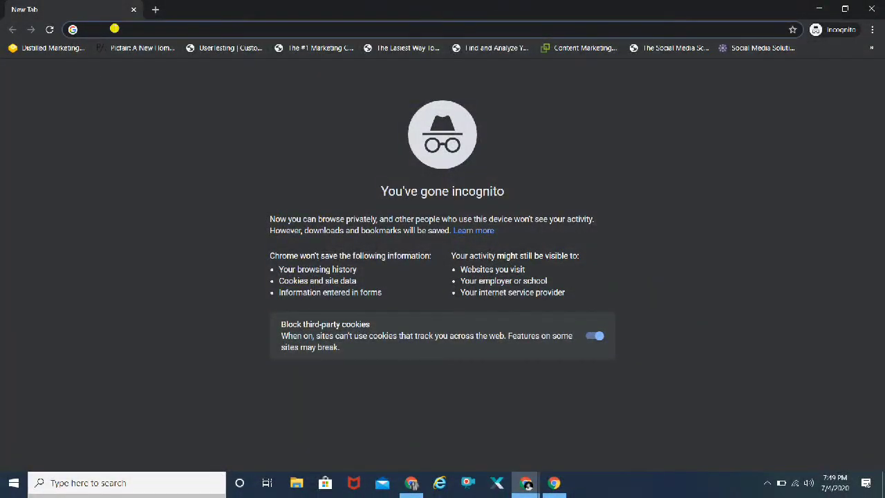
left_click(114, 28)
key("ctrl+v")
key("Return")
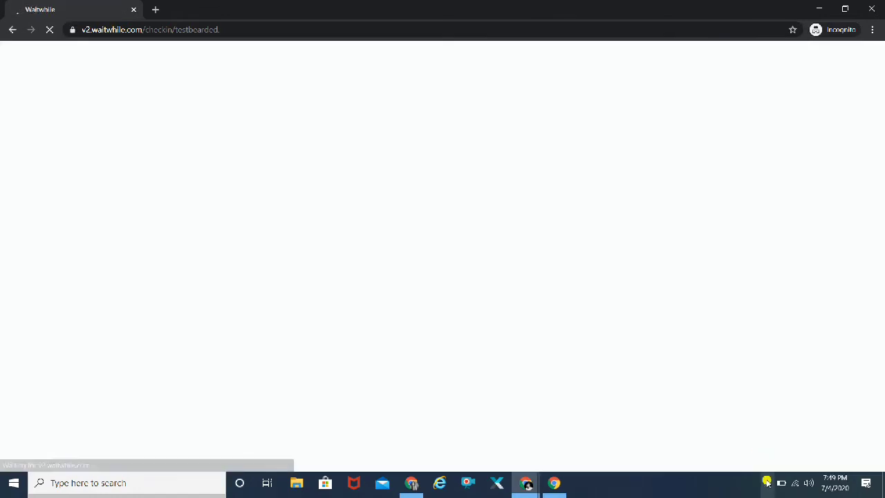
left_click(767, 482)
left_click(767, 483)
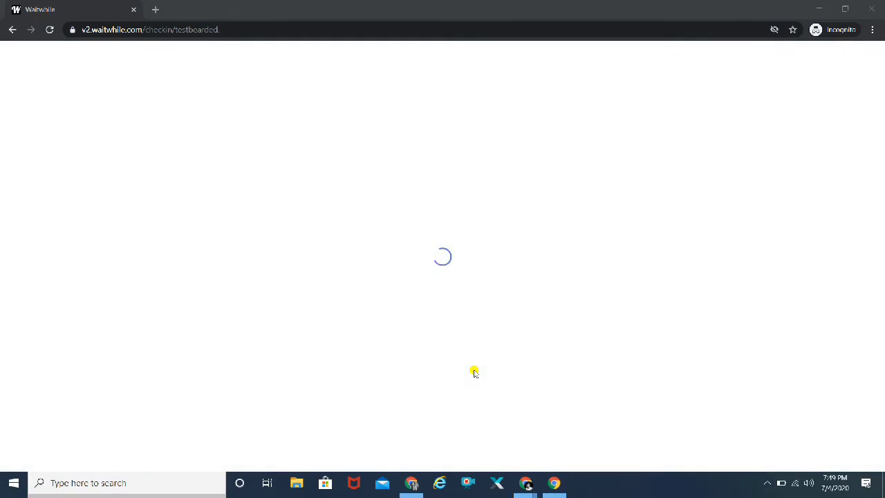
left_click(554, 483)
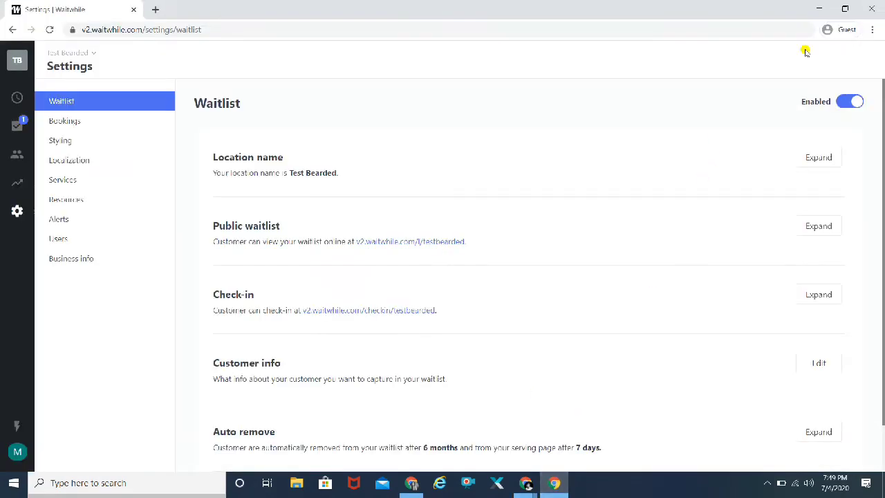
Click Join waitlist on the Test Bearded check-in page, then go back to the Settings tab.
left_click(816, 10)
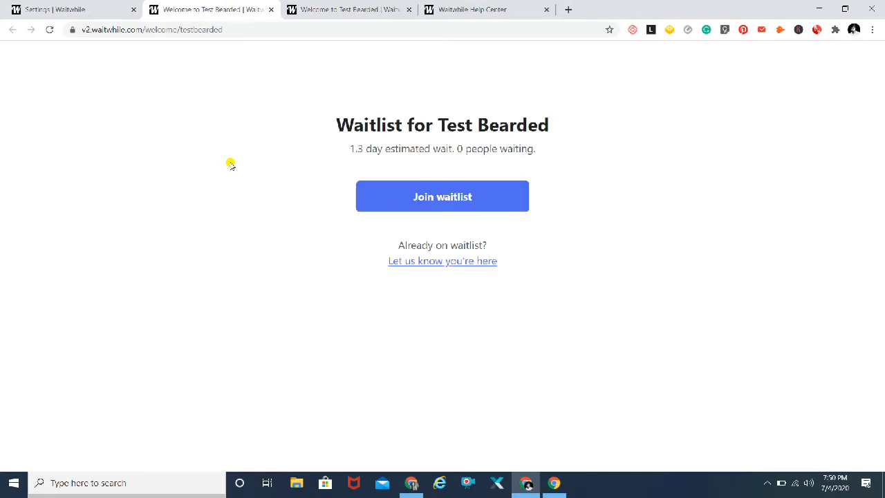
left_click(767, 485)
left_click(766, 485)
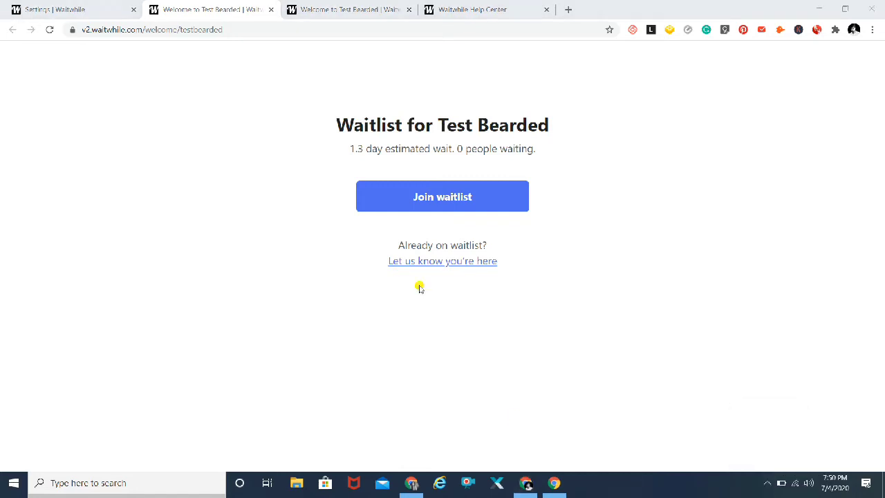
left_click(428, 201)
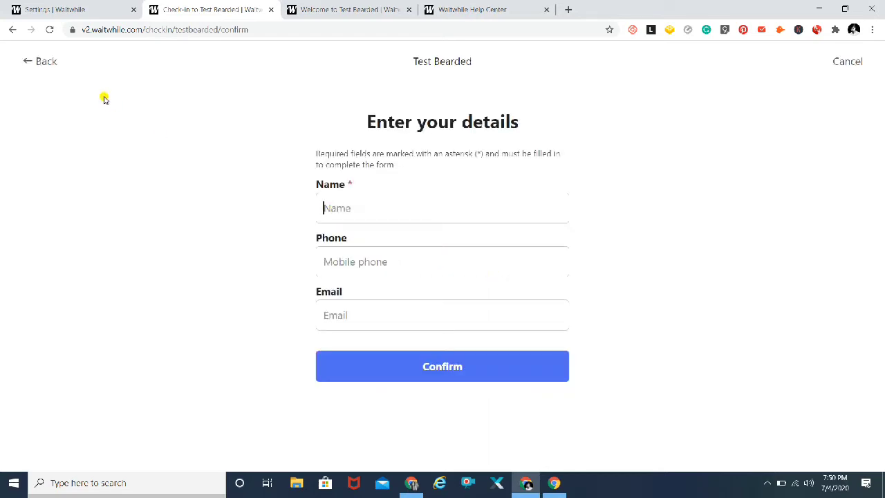
left_click(74, 5)
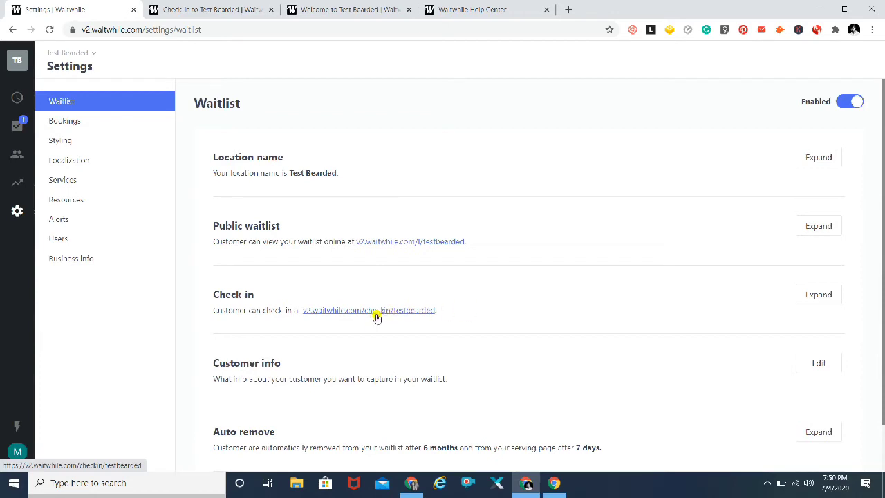
left_click(230, 12)
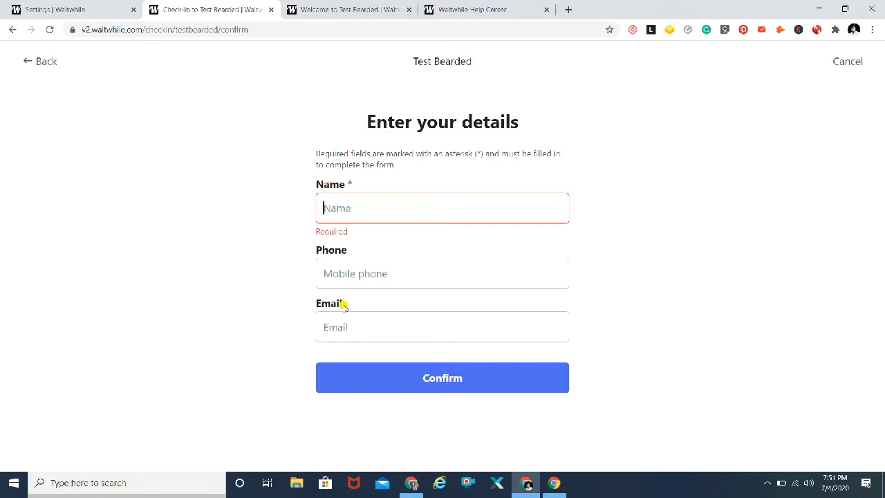
left_click(80, 8)
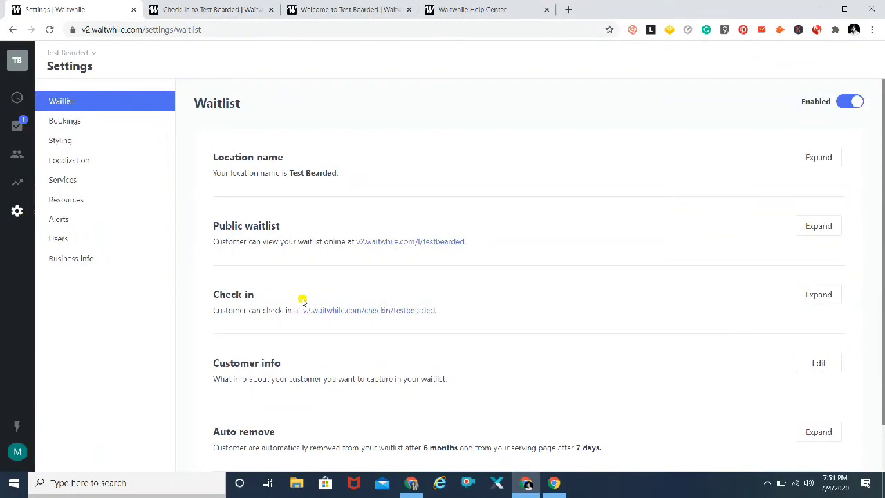
Open Customer info for editing to list the waitlist's customer fields.
scroll(188, 303, "down", 1)
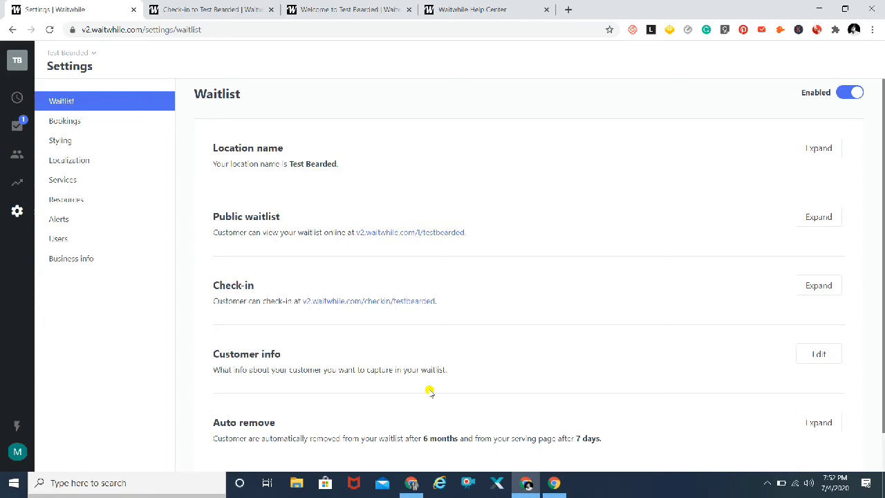
left_click(819, 354)
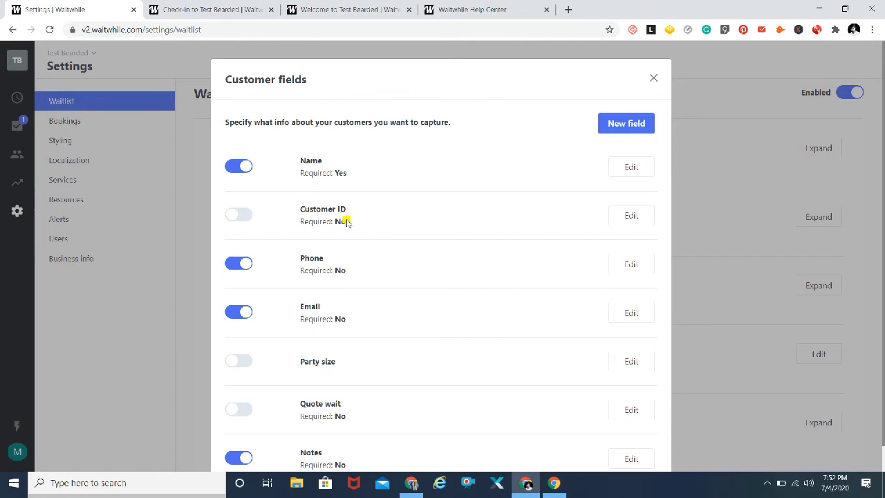
Mark the Phone customer field as Required and save it.
left_click(631, 265)
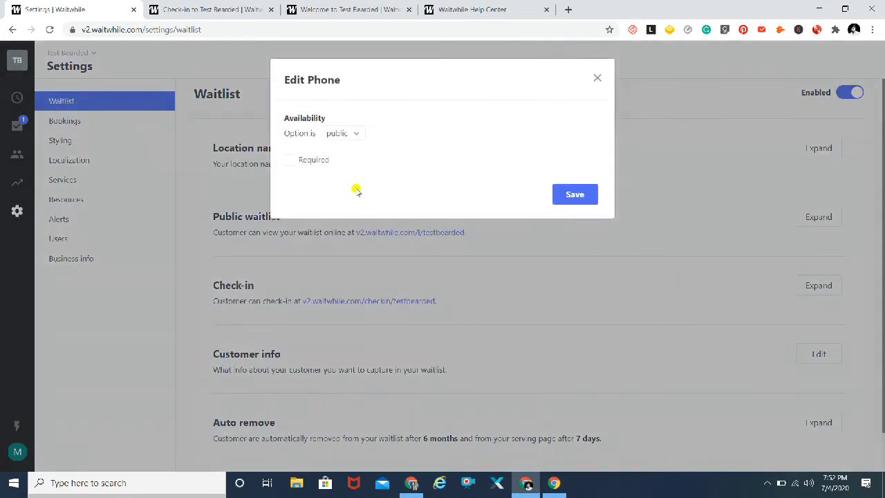
left_click(289, 161)
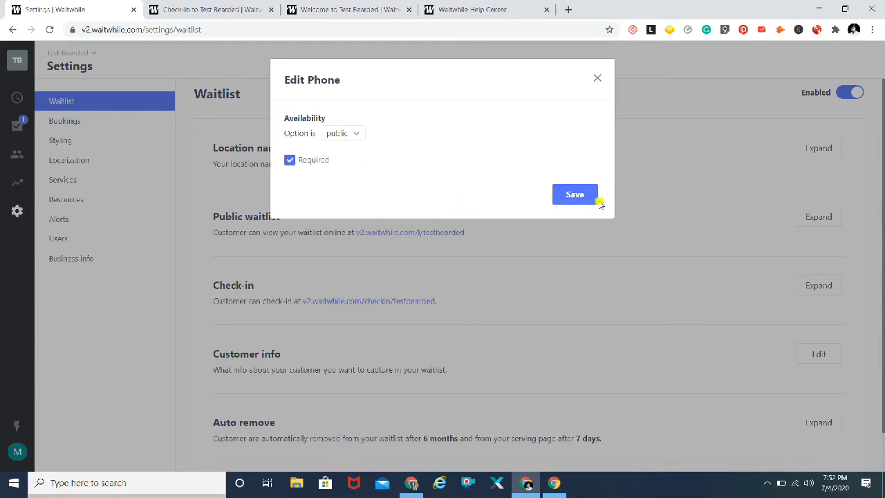
left_click(576, 197)
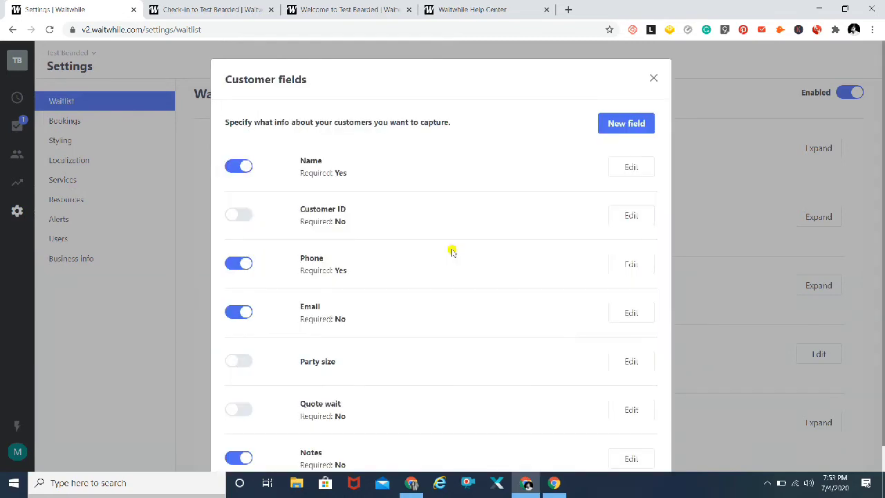
Mark the Email customer field as Required and save, leaving Name, Phone and Email required.
left_click(633, 313)
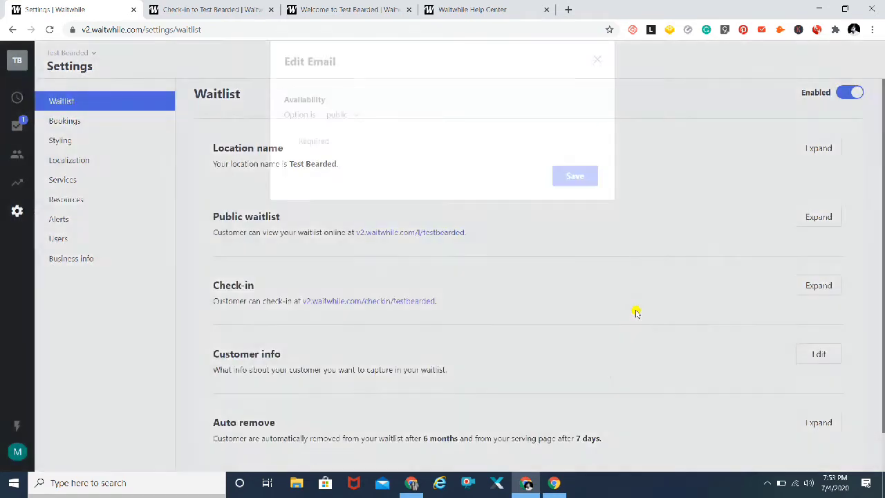
left_click(290, 160)
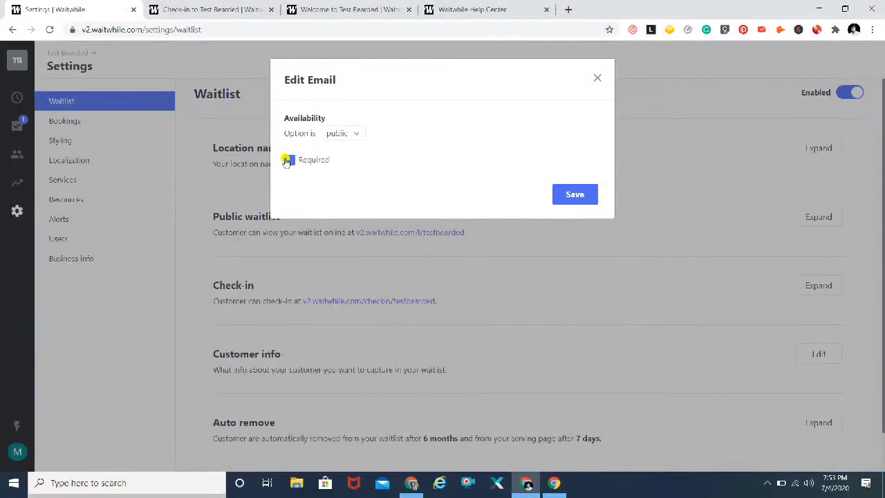
left_click(568, 196)
left_click(766, 485)
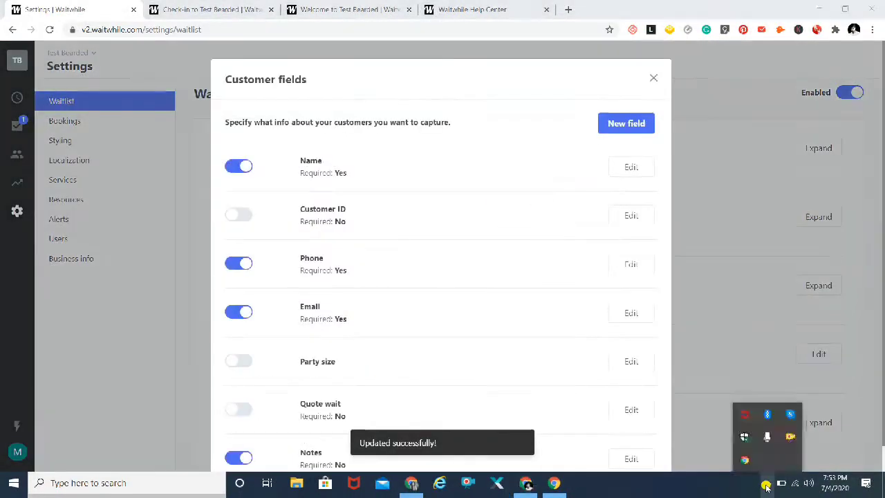
left_click(765, 485)
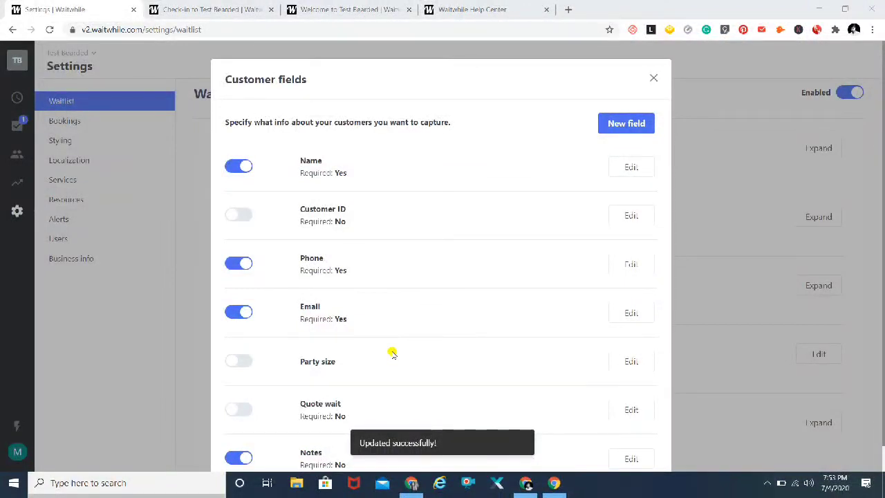
scroll(392, 353, "down", 1)
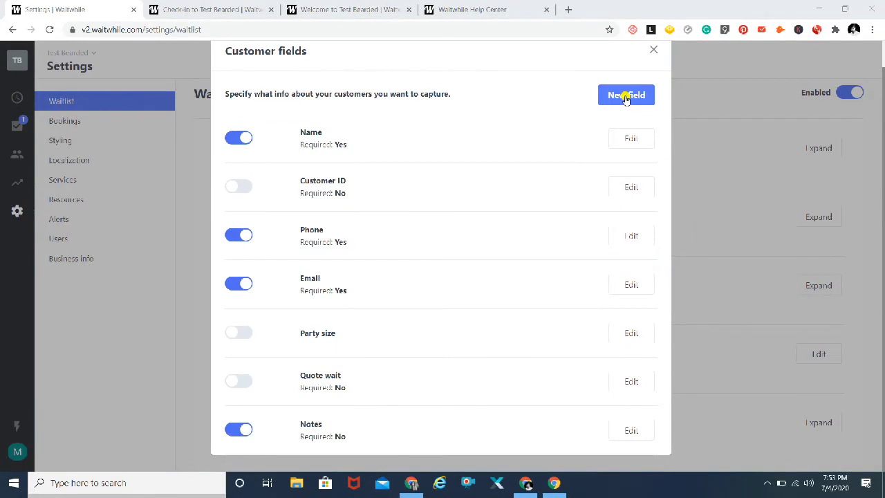
Close the Customer fields list and the Check-in tab to return to Waitlist settings.
left_click(654, 50)
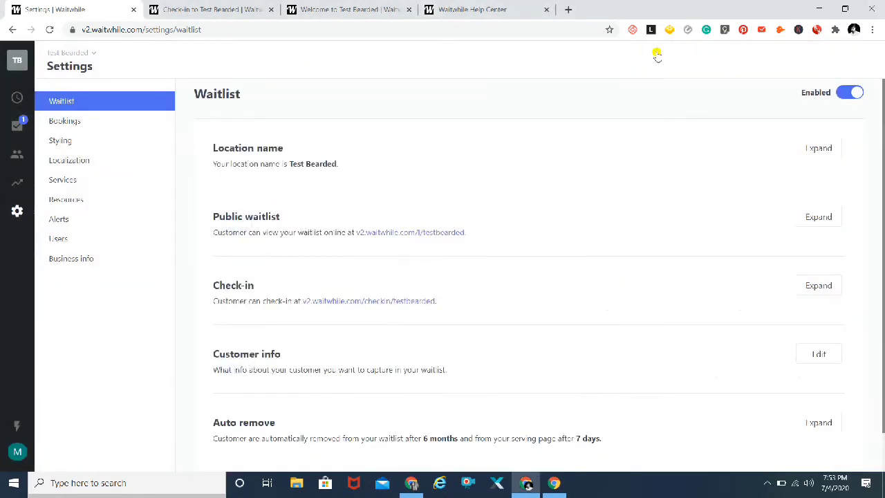
left_click(271, 9)
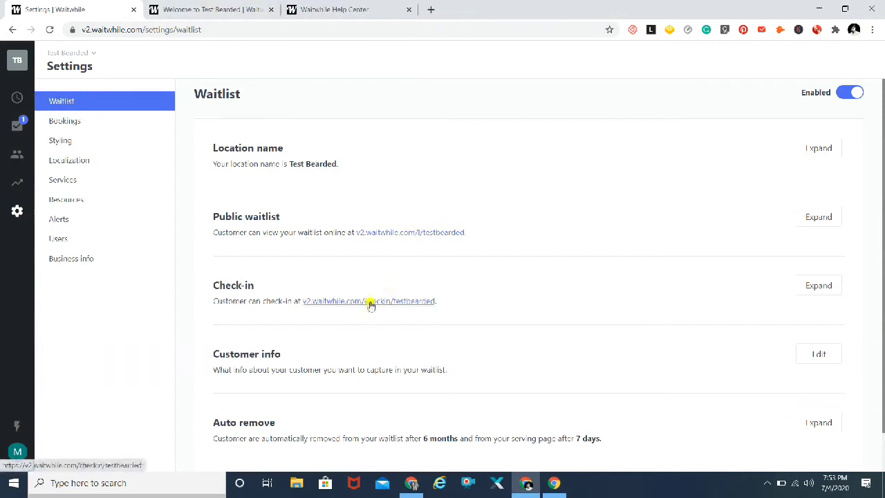
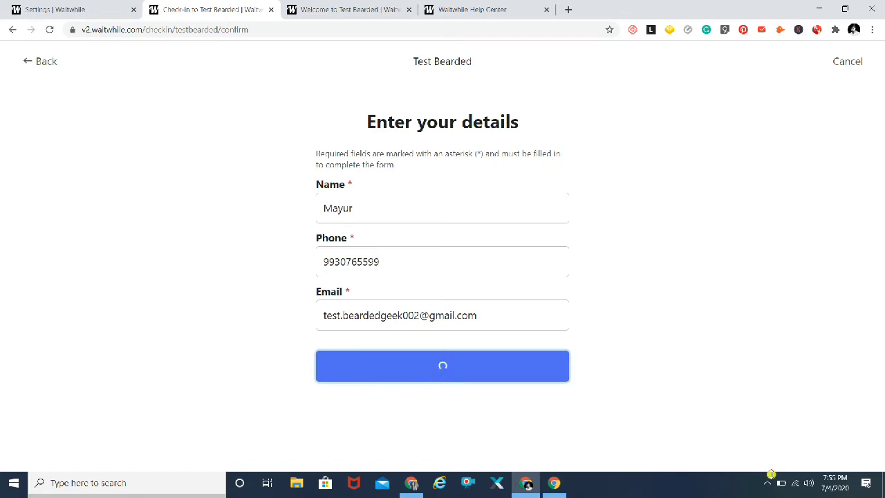
Submit the check-in details and finish, returning to the welcome page showing 1 person waiting.
left_click(767, 484)
left_click(767, 483)
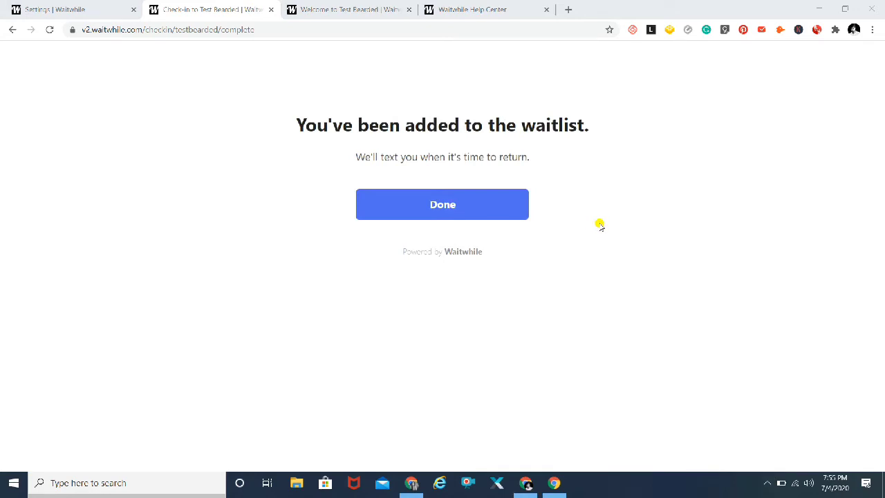
left_click(443, 208)
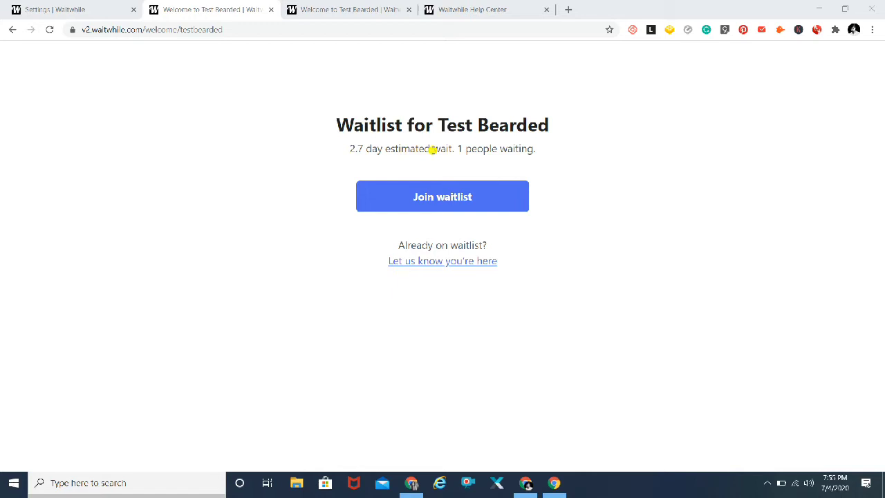
Close the public welcome page and inspect the customer's entry actions on the live waitlist.
left_click(270, 10)
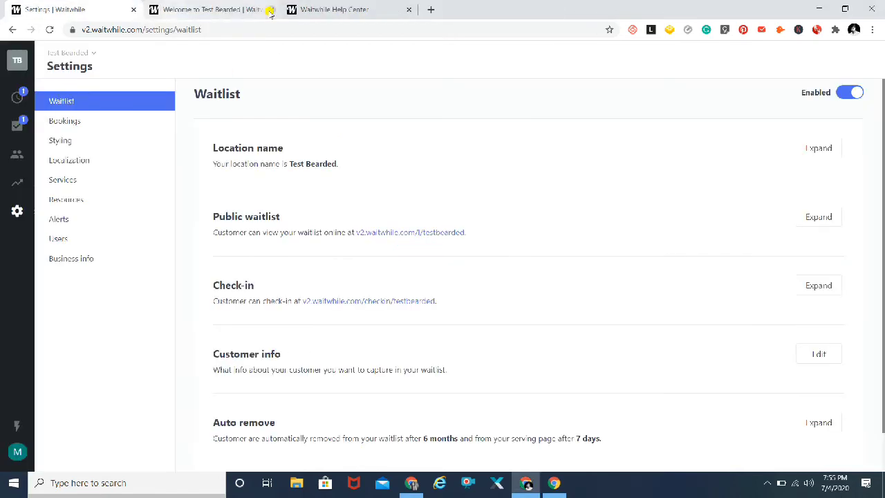
left_click(17, 98)
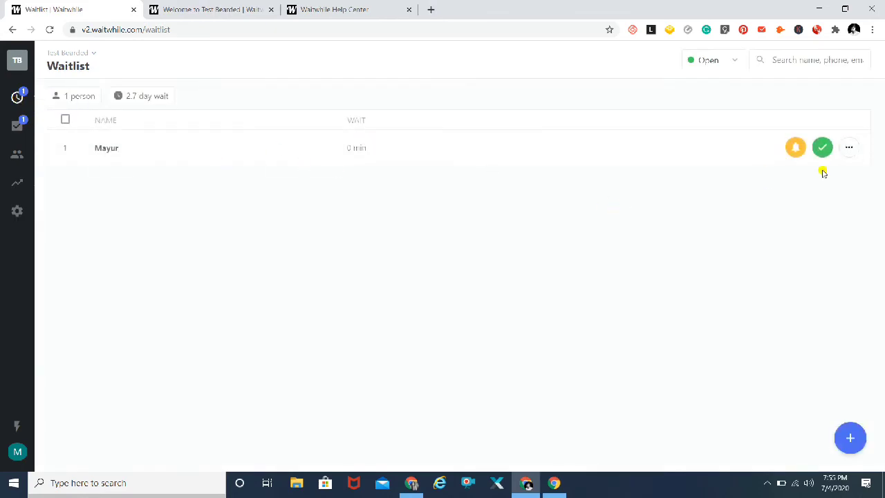
left_click(848, 149)
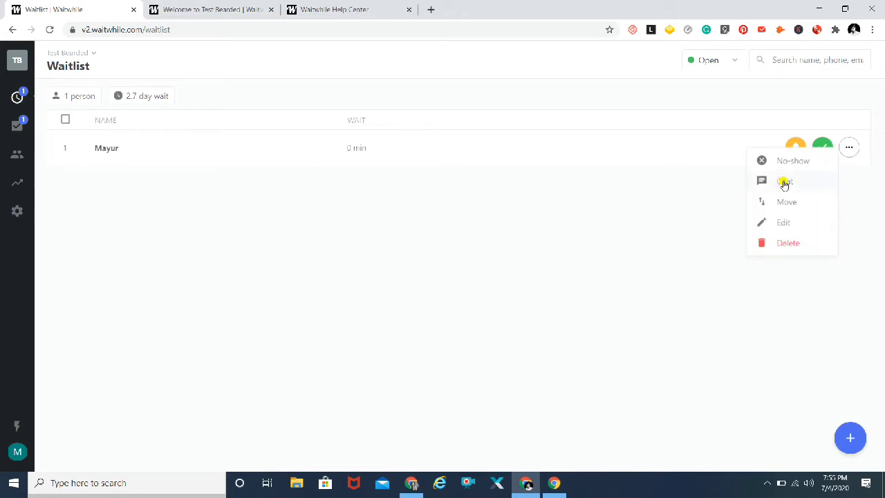
left_click(680, 204)
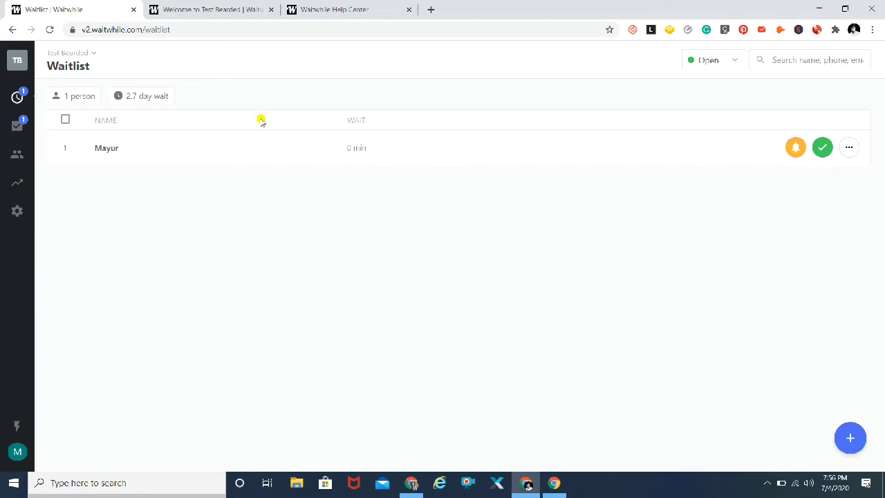
left_click(16, 212)
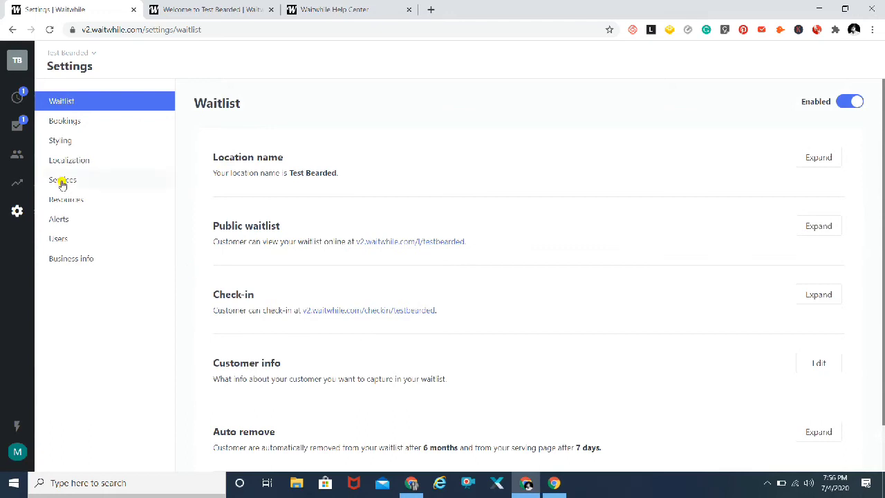
Review and save the Confirmation message template in Alerts settings.
left_click(61, 220)
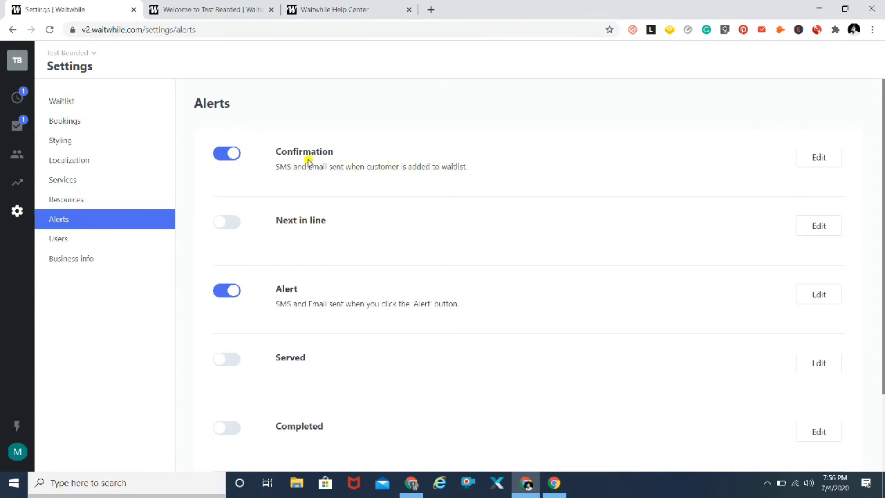
left_click(816, 158)
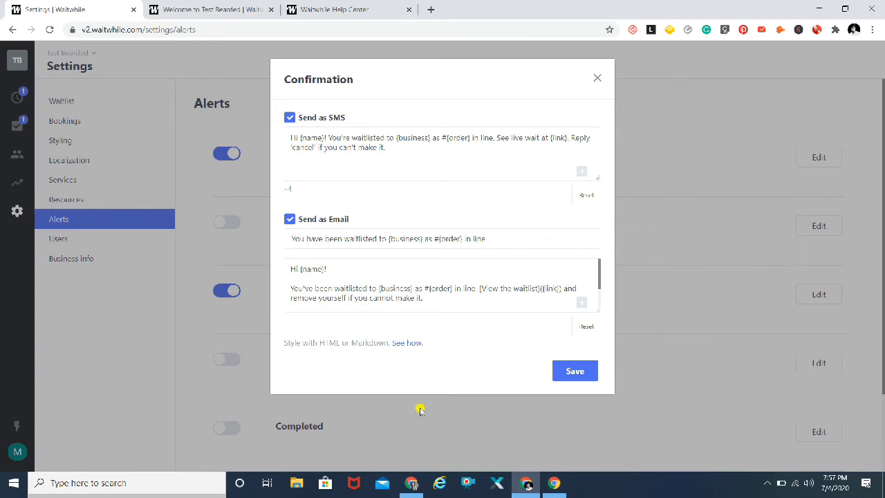
left_click(575, 373)
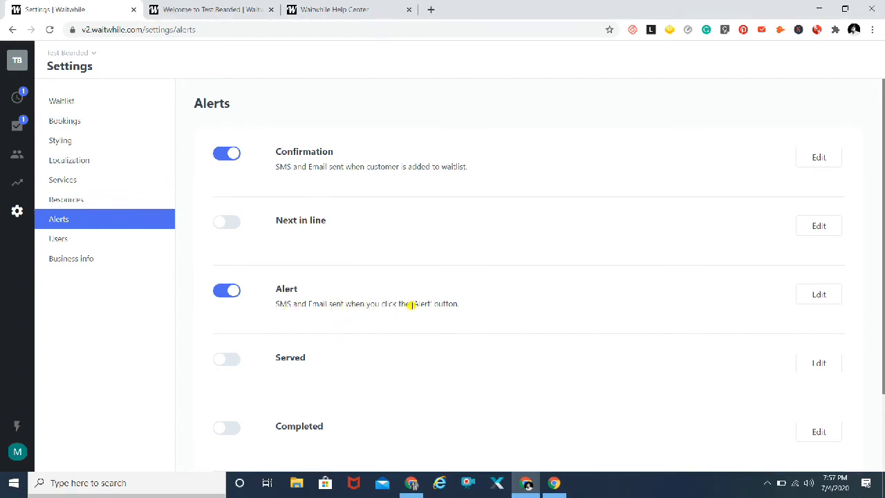
Review and save the Alert message template, then return to Waitlist settings.
left_click(813, 297)
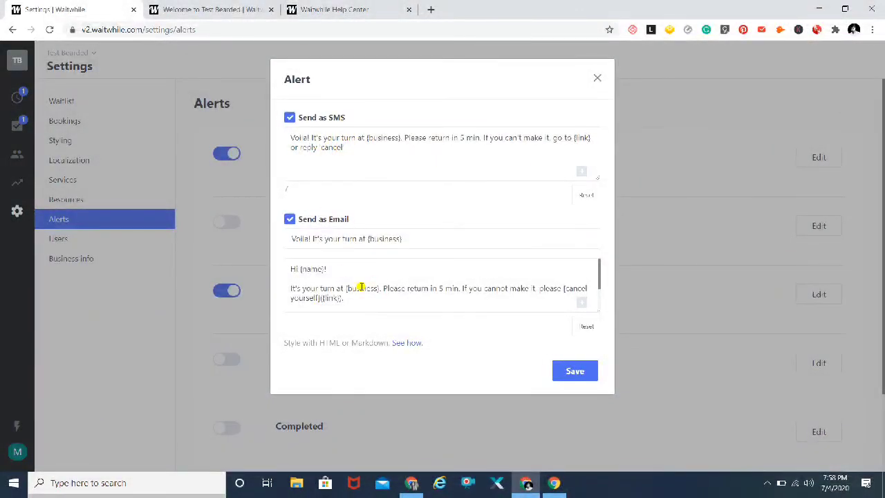
left_click(571, 378)
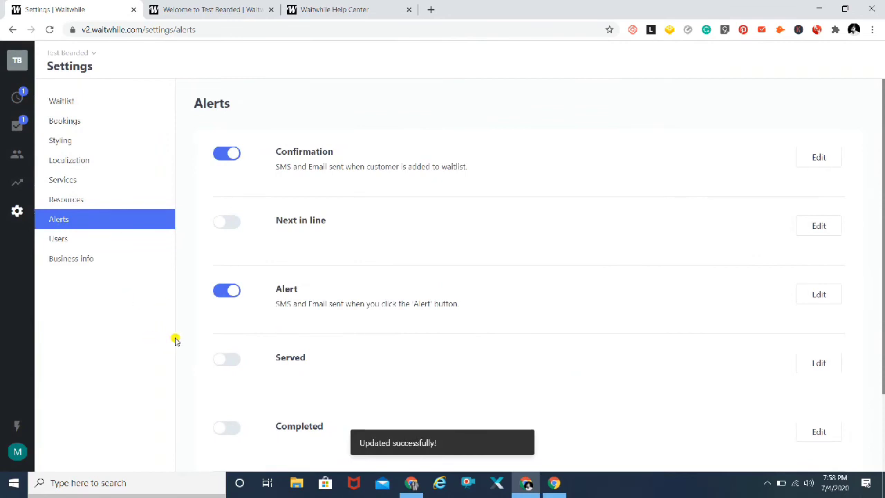
scroll(187, 345, "down", 1)
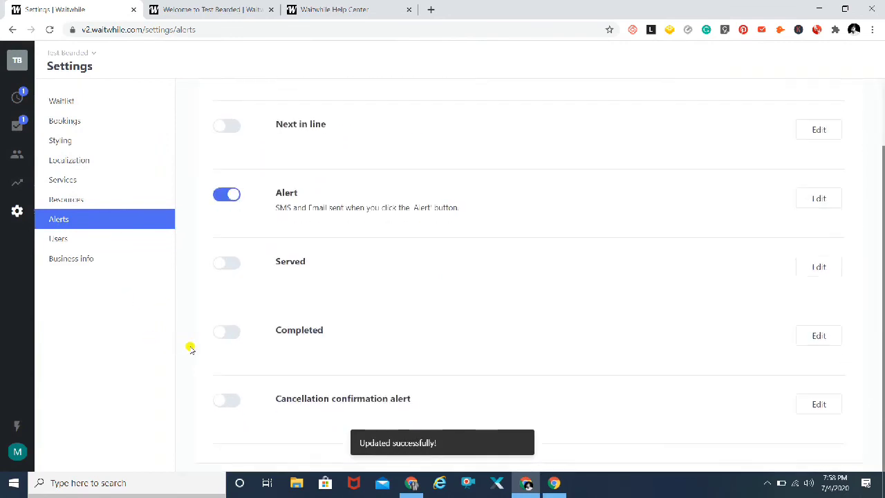
left_click(61, 101)
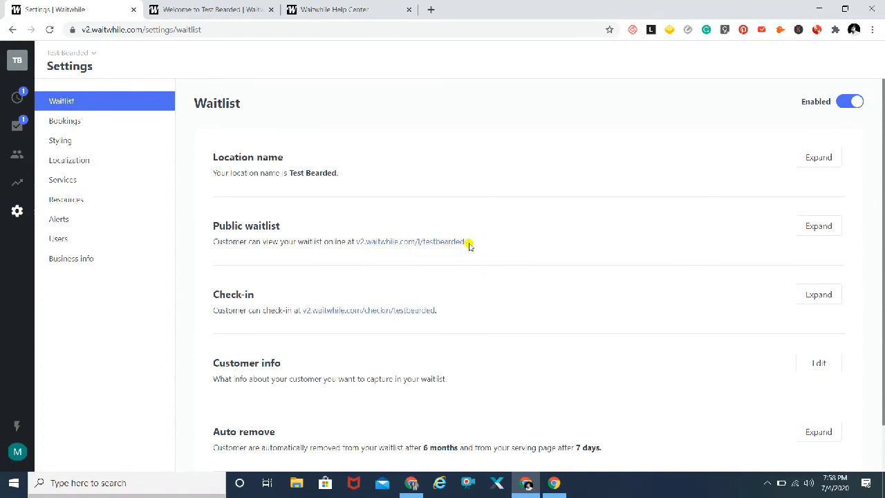
Text the waiting customer 'Check out this link -' plus the copied public waitlist link by SMS.
left_click_drag(468, 246, 358, 245)
key("ctrl+c")
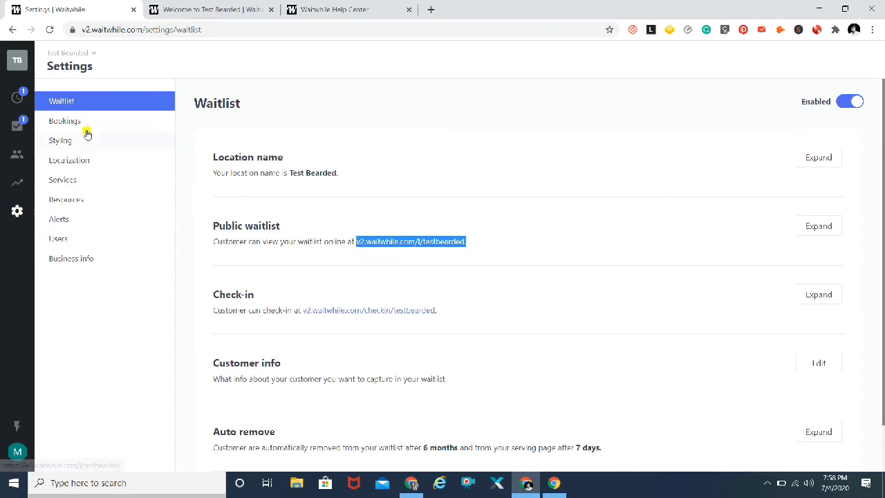
left_click(16, 97)
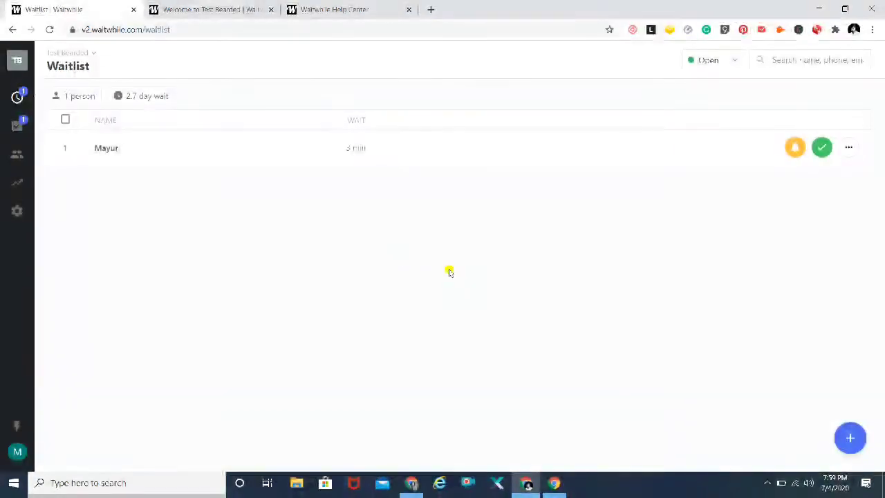
left_click(850, 147)
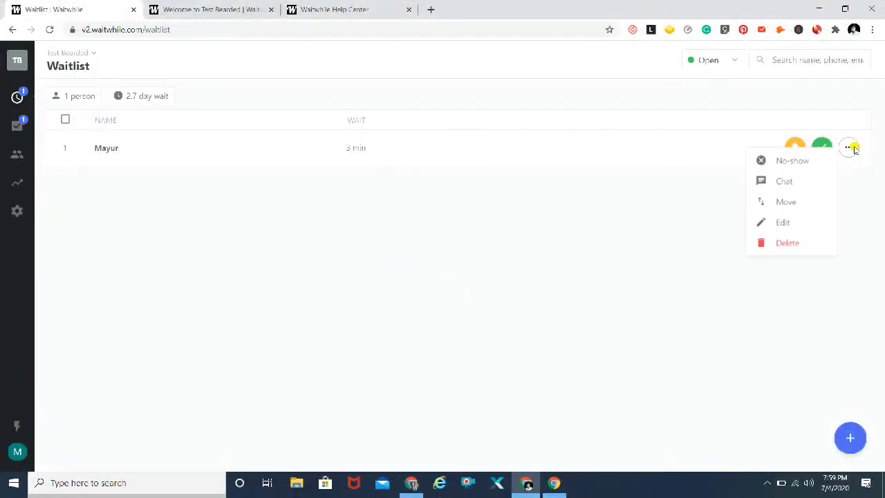
left_click(787, 183)
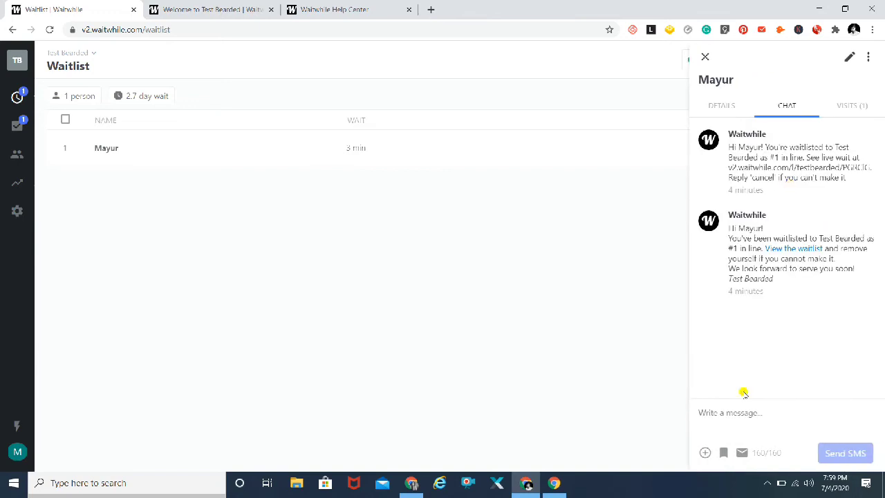
left_click(724, 413)
type("Check out this l")
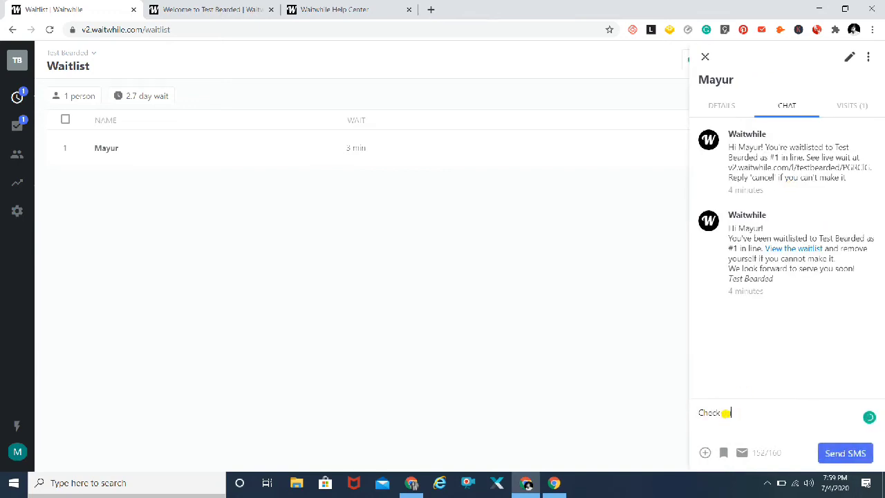
type("ink -")
key("ctrl+v")
key("Return")
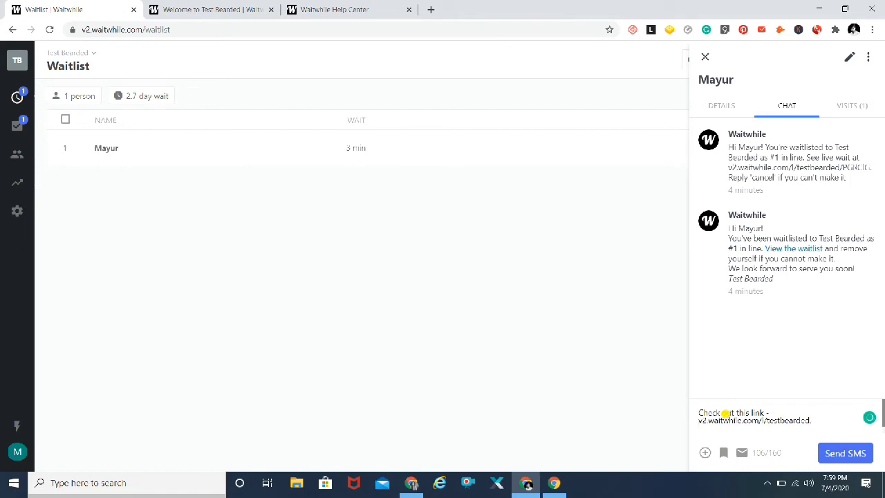
left_click(825, 448)
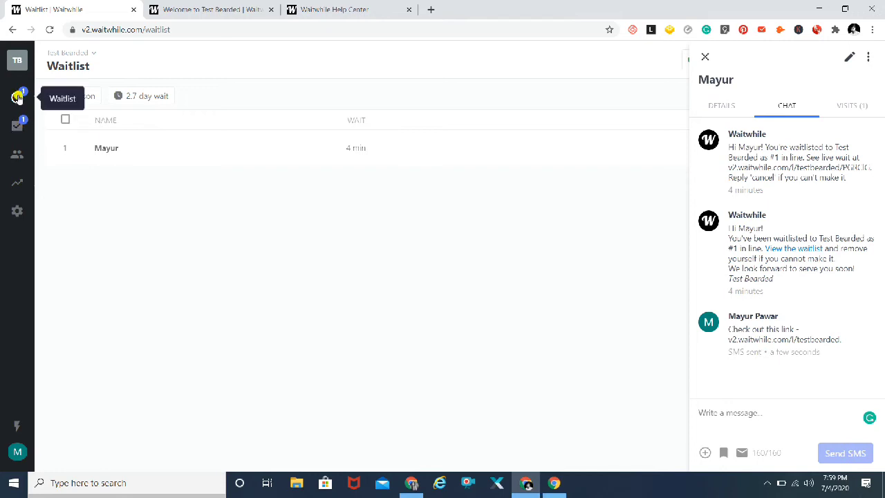
left_click(17, 212)
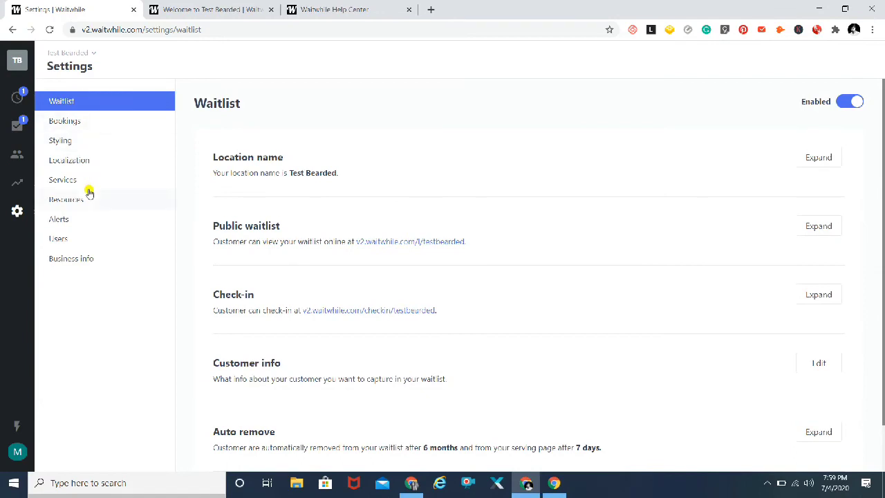
Review Styling theme colours, the public welcome page preview, logo upload options and page sections.
left_click(87, 143)
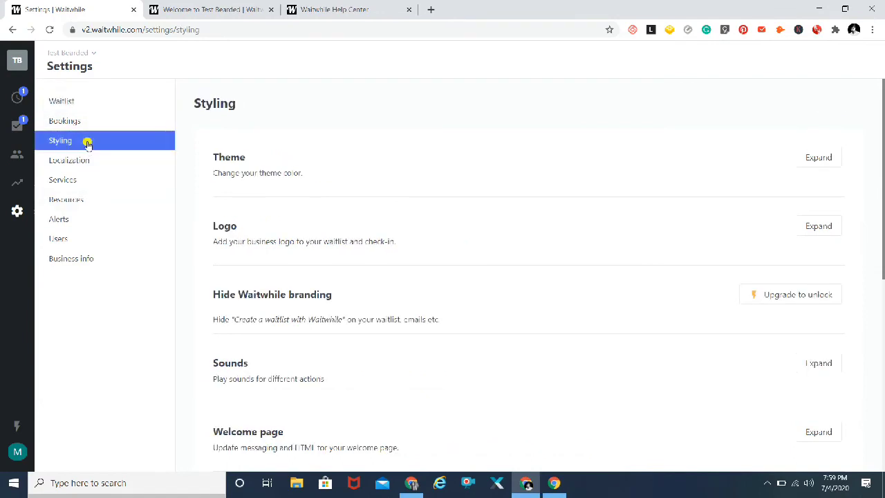
left_click(817, 158)
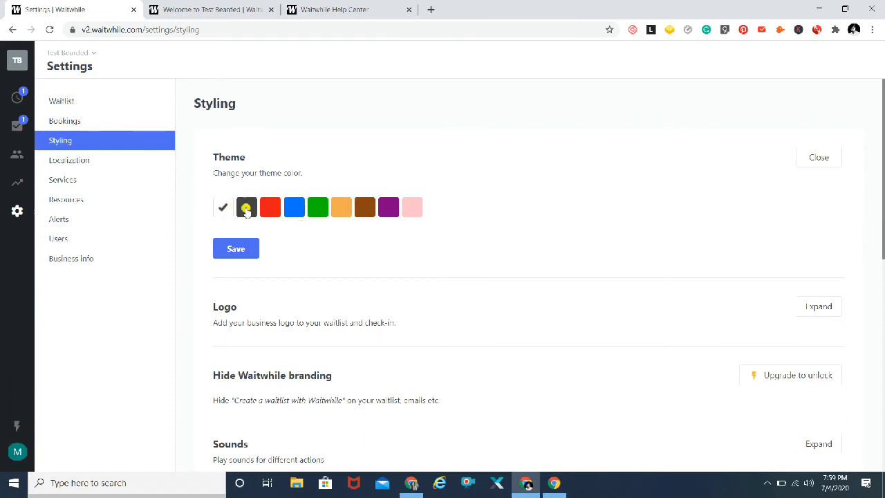
left_click(185, 7)
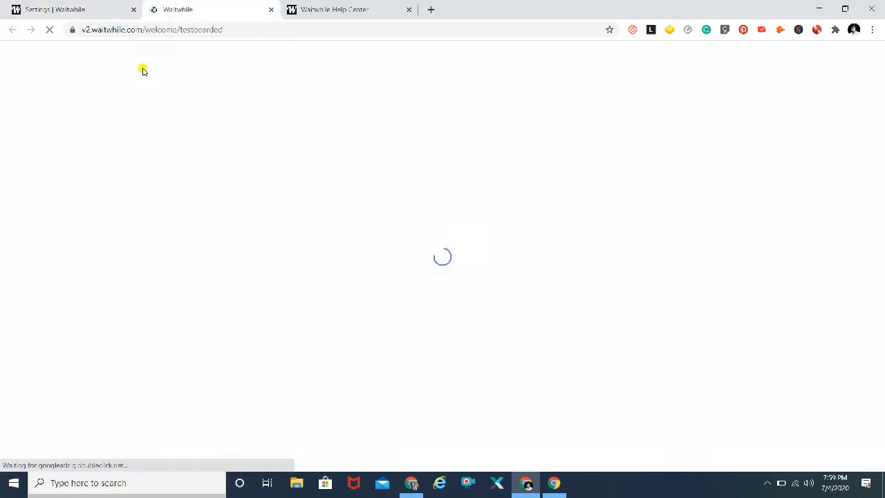
left_click(35, 8)
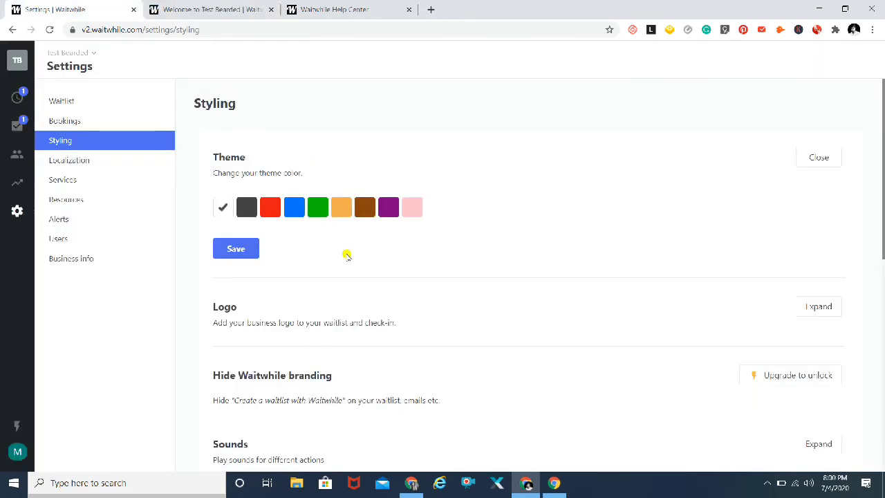
scroll(346, 255, "down", 2)
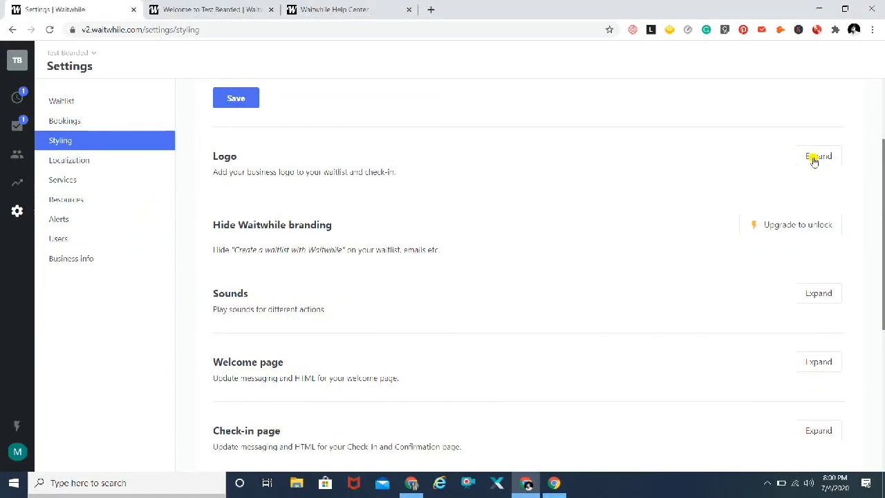
left_click(815, 157)
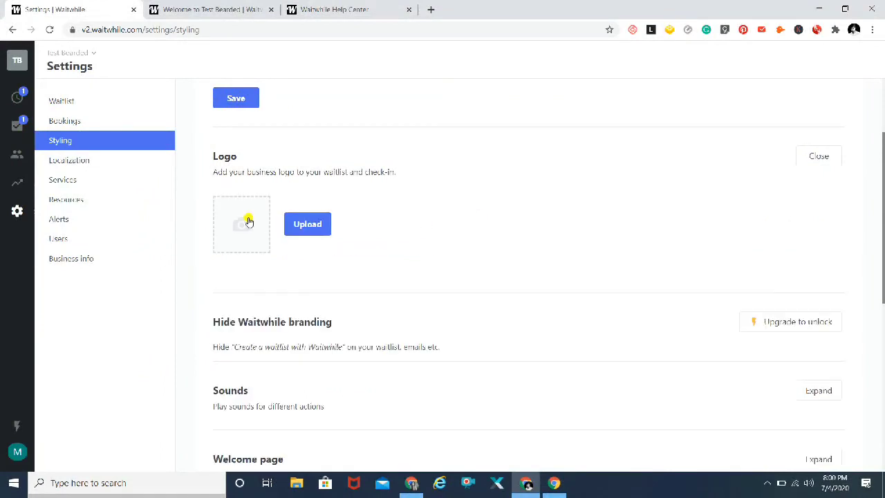
scroll(188, 256, "down", 2)
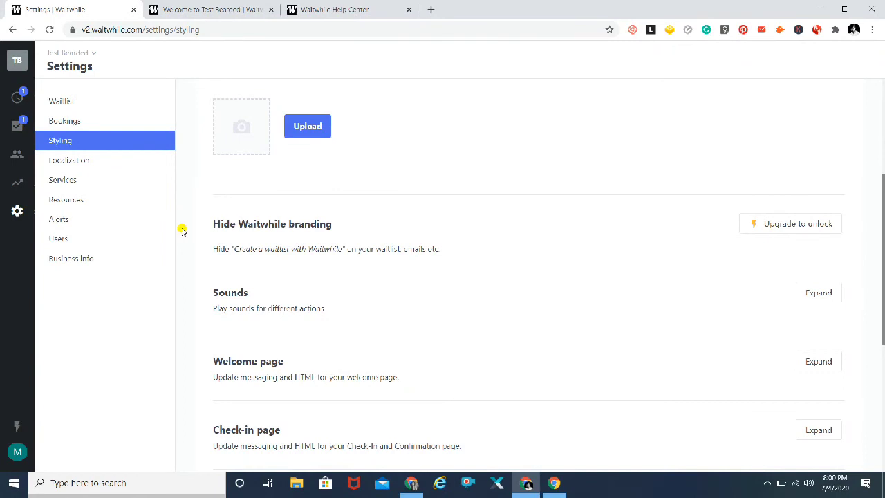
scroll(183, 231, "down", 2)
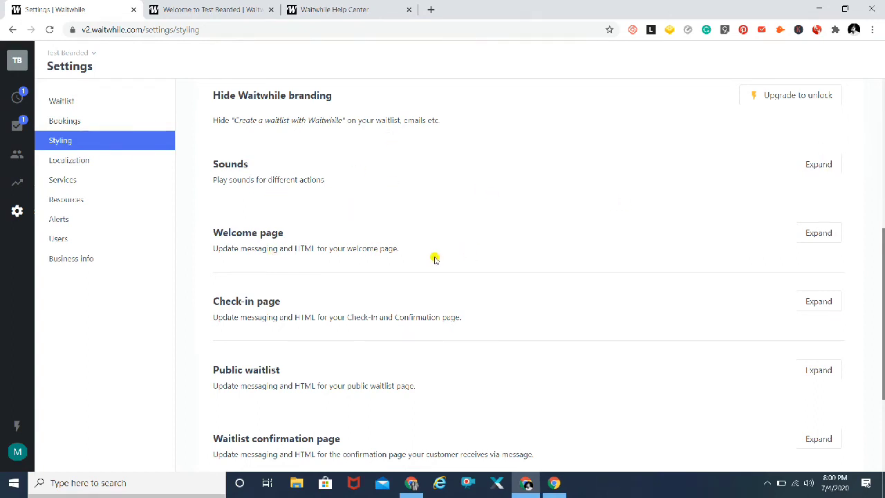
Expand and review the Welcome page and Public waitlist text editors in Styling settings.
left_click(814, 233)
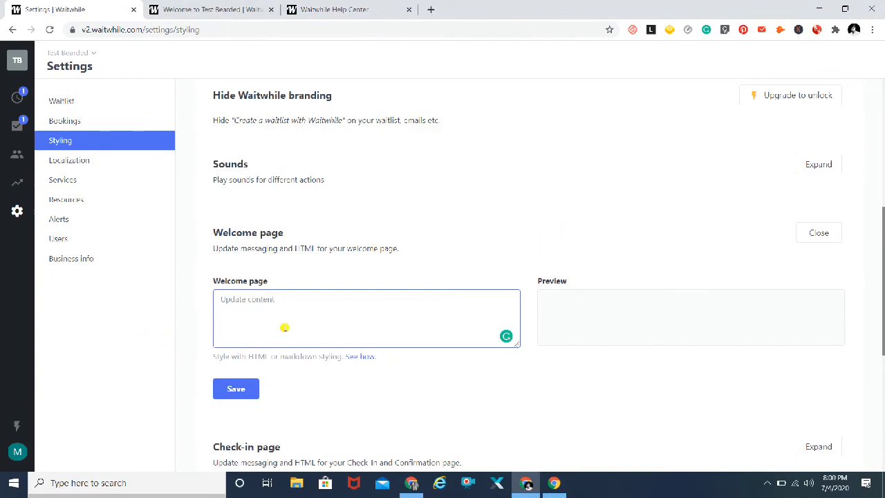
scroll(183, 306, "down", 3)
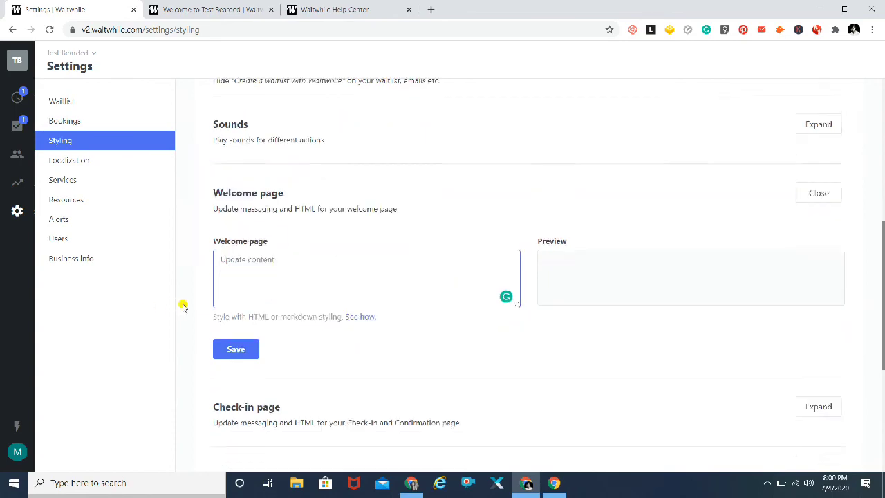
scroll(183, 306, "down", 2)
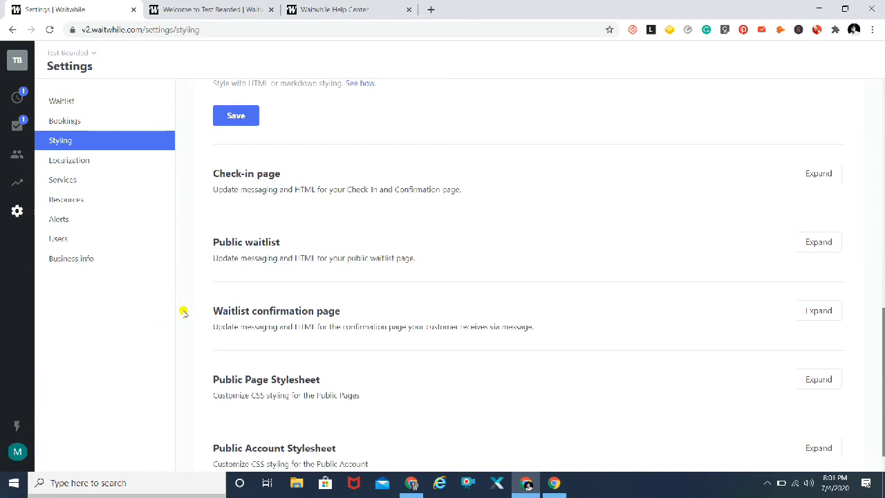
scroll(183, 311, "down", 1)
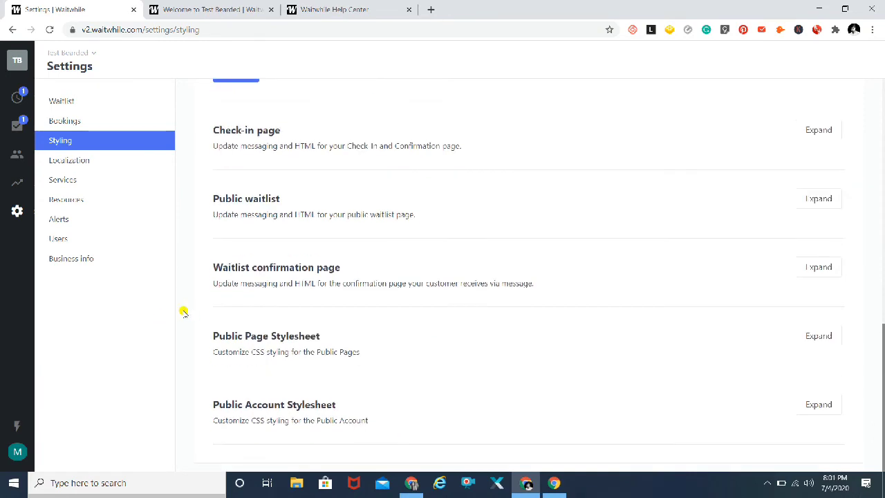
left_click(829, 200)
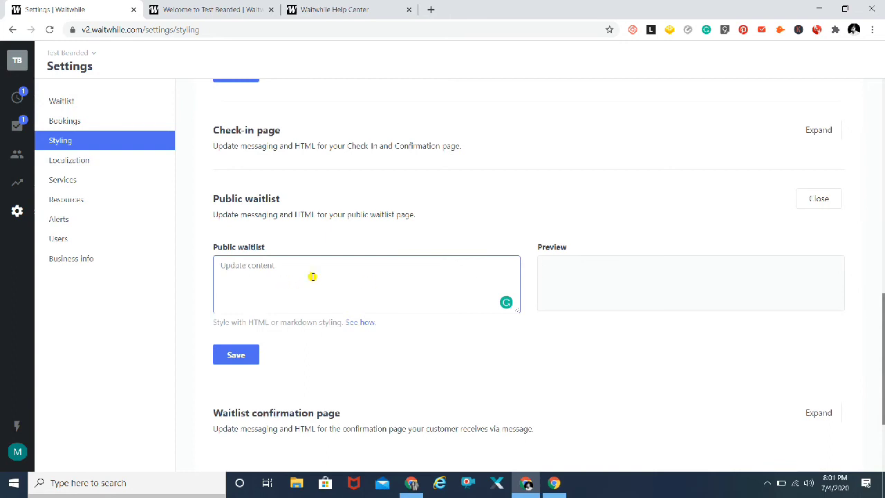
scroll(185, 277, "down", 1)
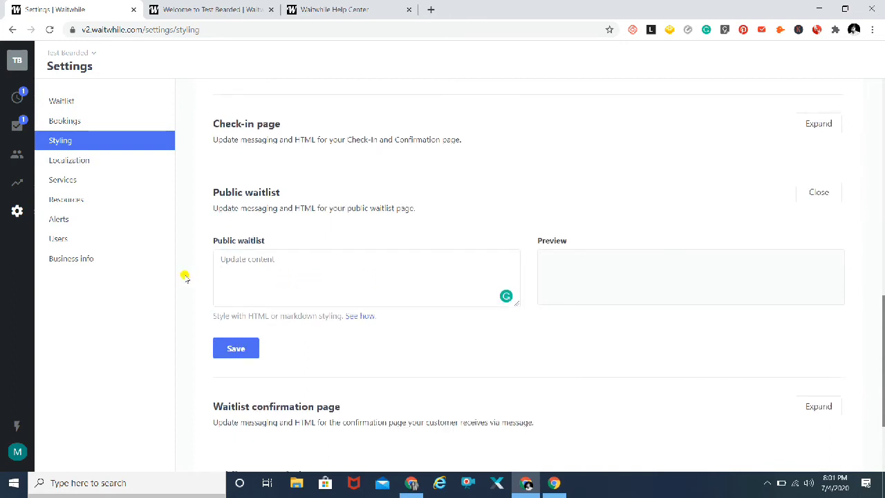
scroll(186, 277, "down", 3)
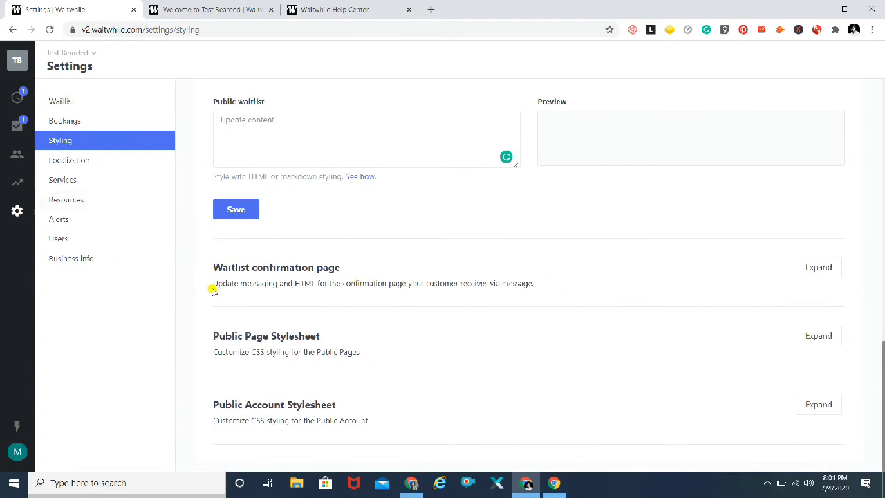
left_click(61, 220)
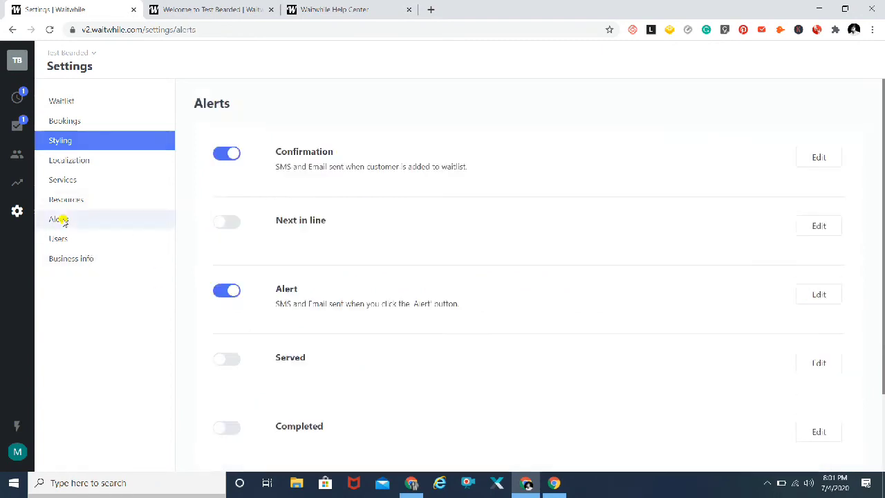
Switch the Completed alert on and go back to the live waitlist.
scroll(186, 262, "down", 2)
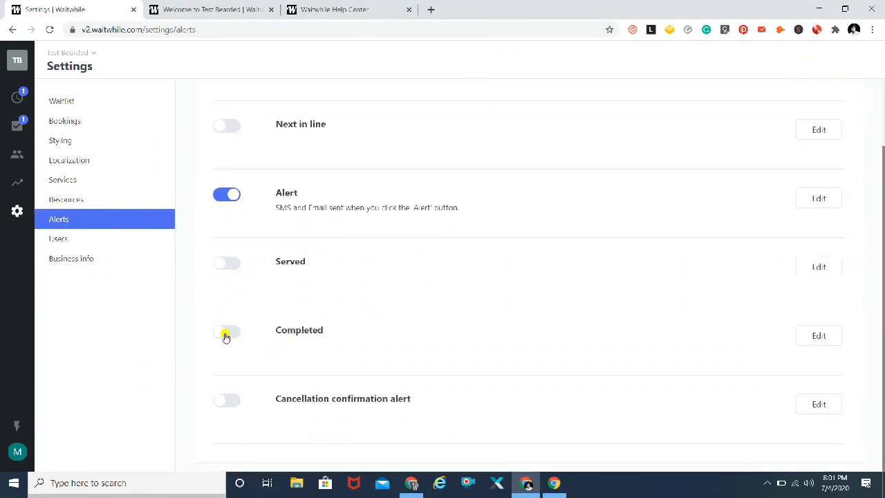
left_click(226, 335)
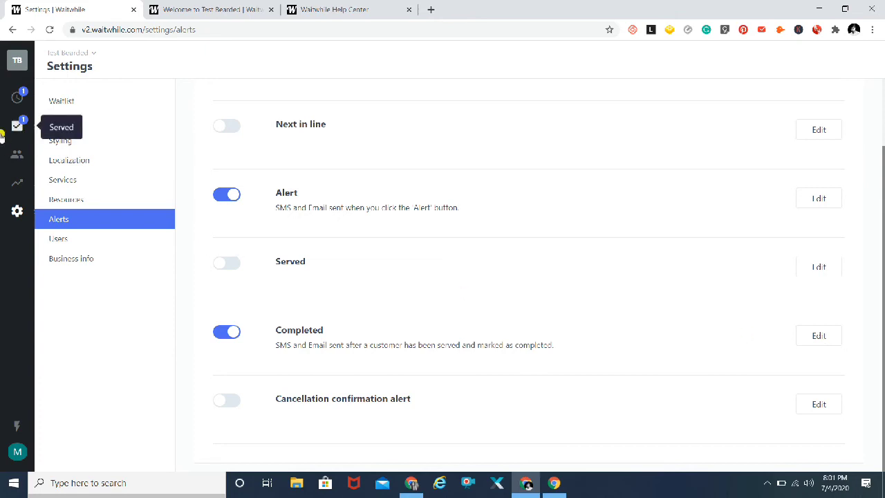
left_click(16, 98)
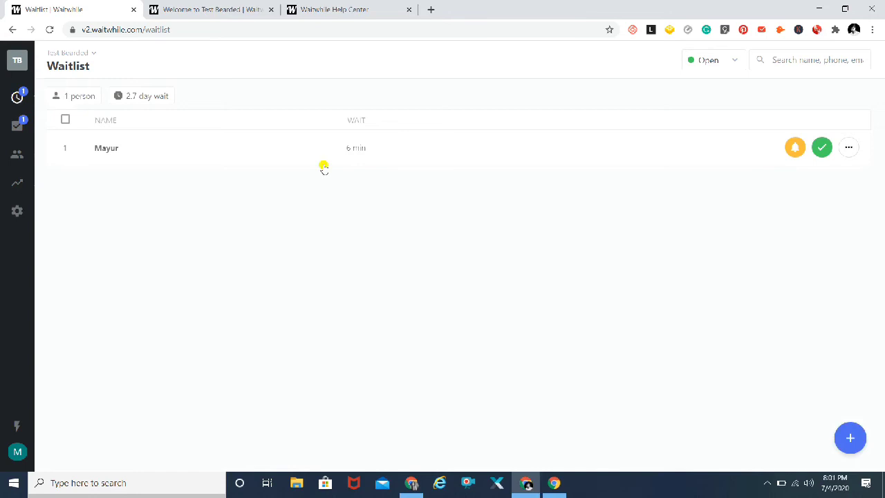
Open the waiting customer's chat to review the sent SMS, then close it.
left_click(851, 147)
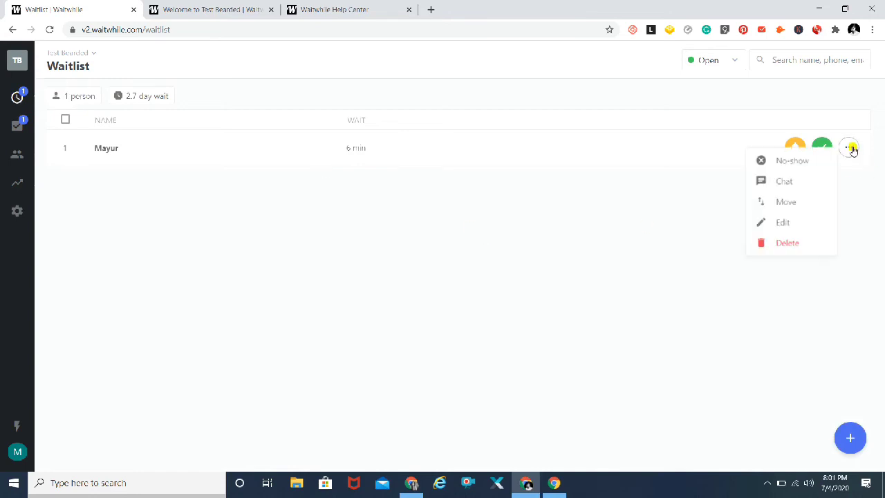
left_click(780, 184)
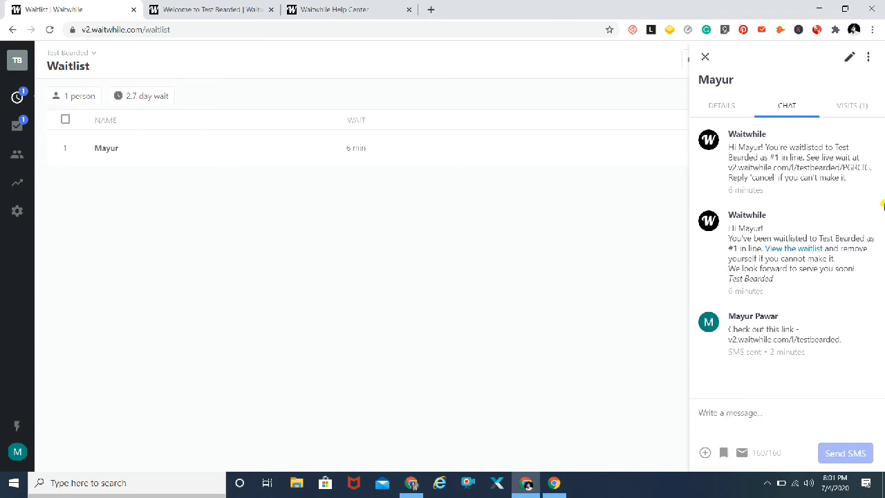
left_click(705, 57)
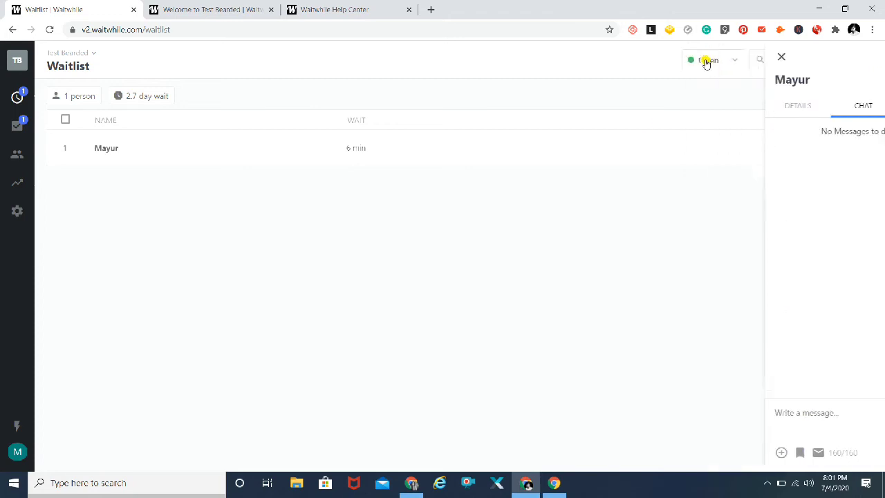
left_click(17, 159)
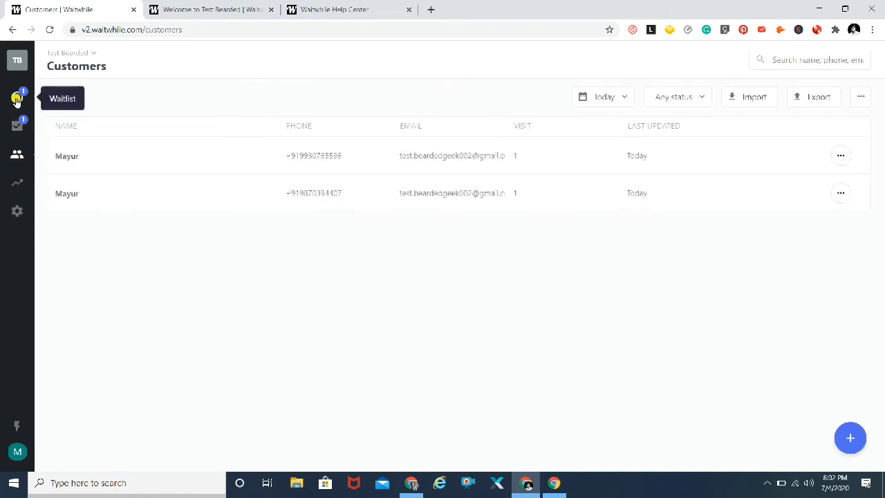
Check the entry's action menu, the Analytics summary and the Customers list, then return to Waitlist.
left_click(17, 99)
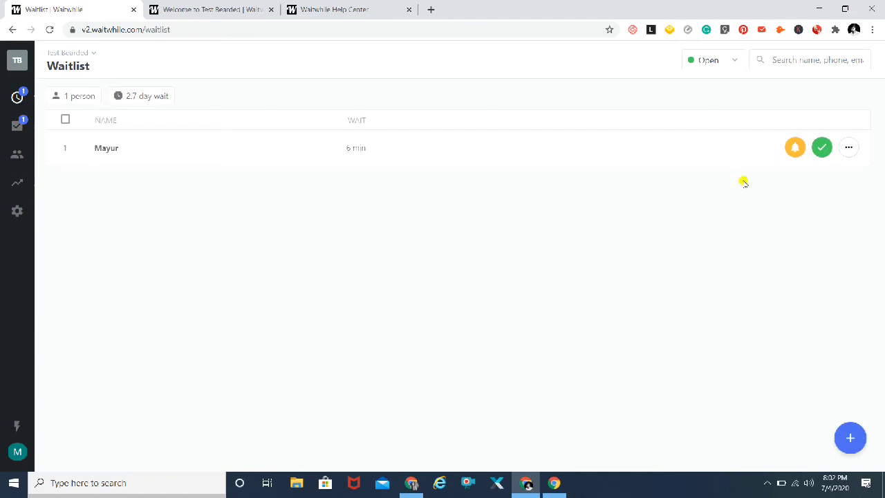
left_click(849, 148)
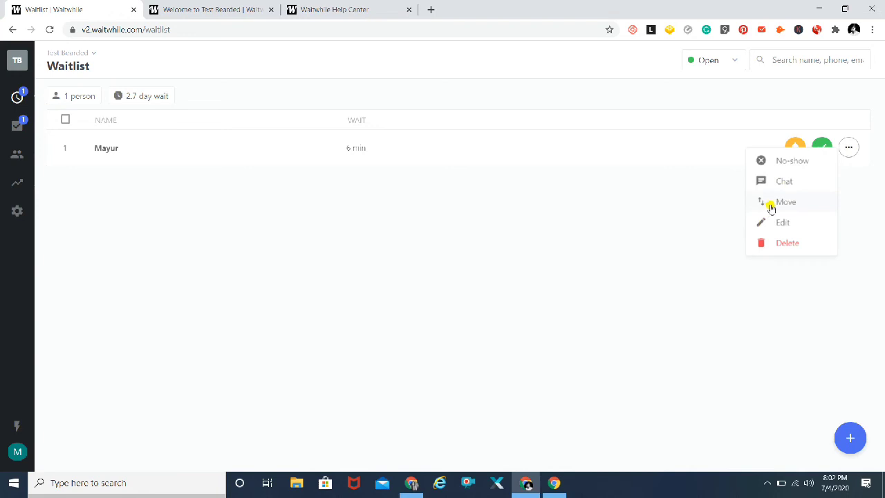
left_click(456, 233)
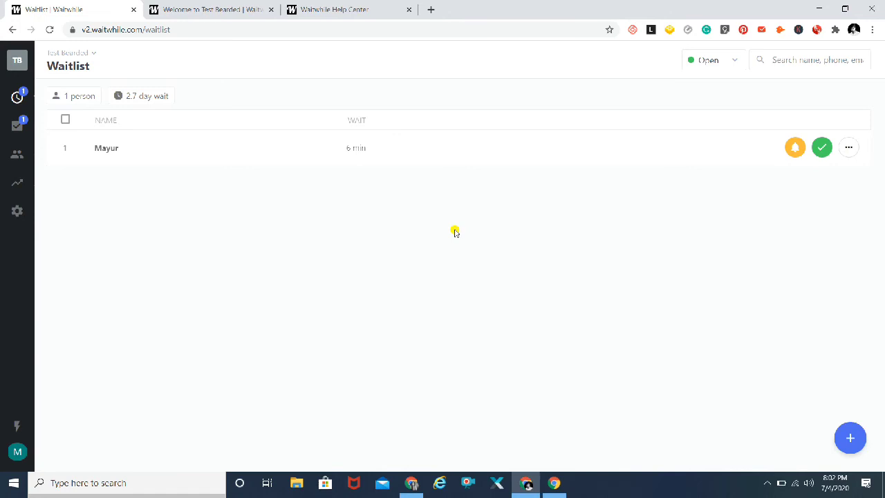
left_click(17, 182)
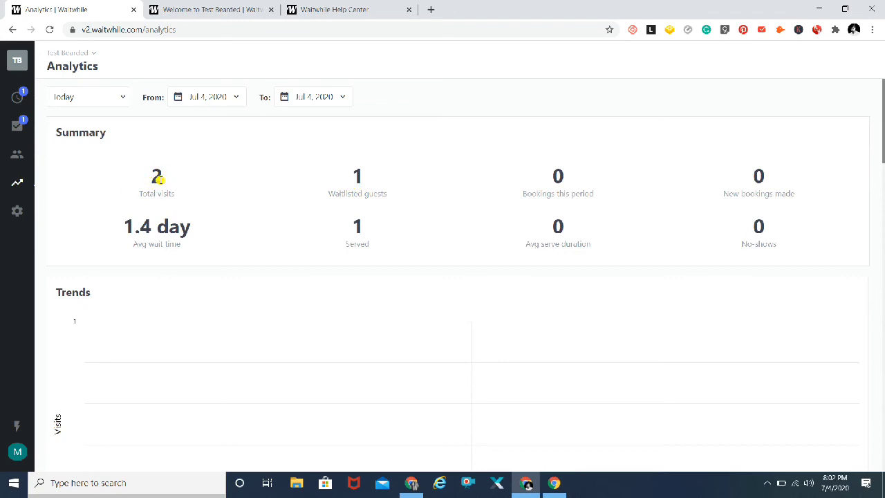
left_click(17, 156)
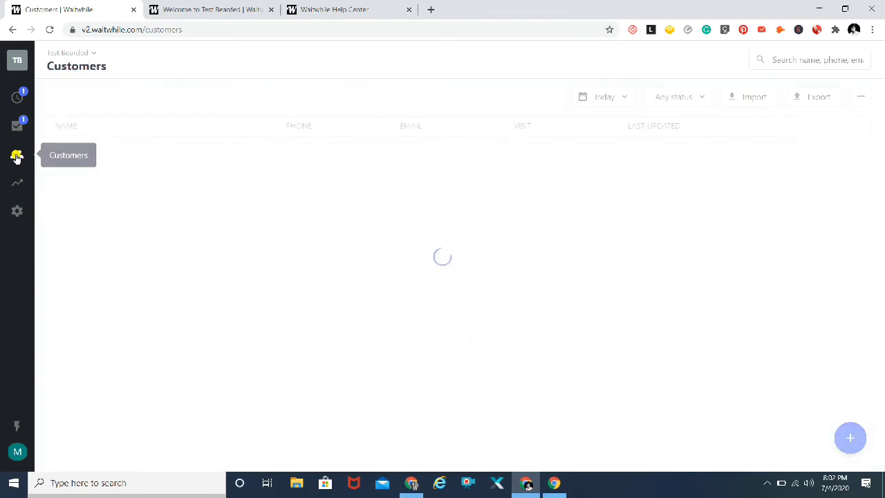
left_click(17, 98)
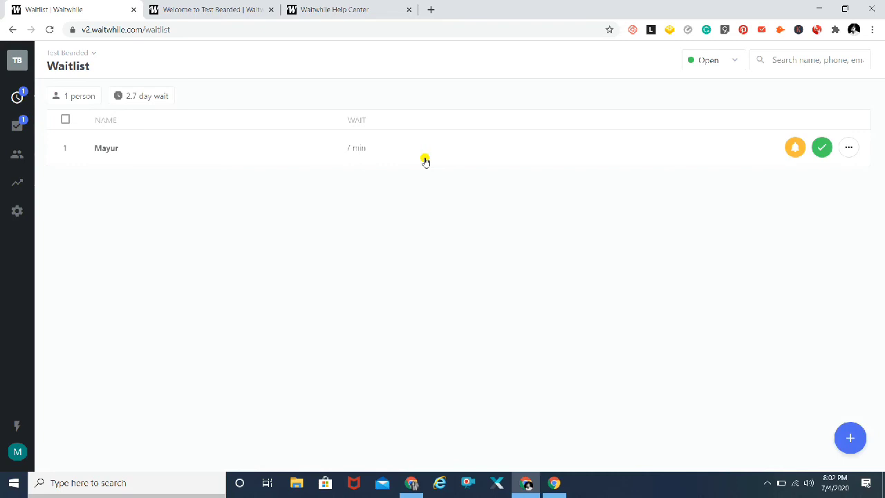
Serve the waiting customer with the green check and view the Served list.
left_click(822, 148)
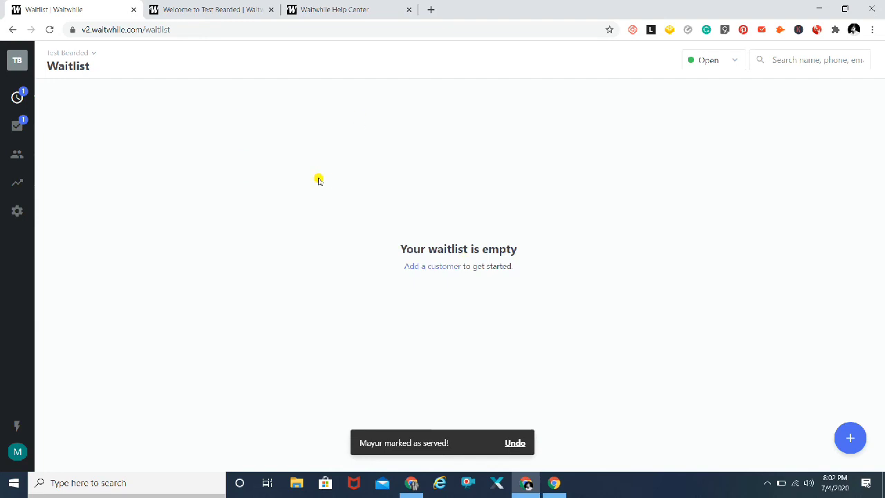
left_click(17, 128)
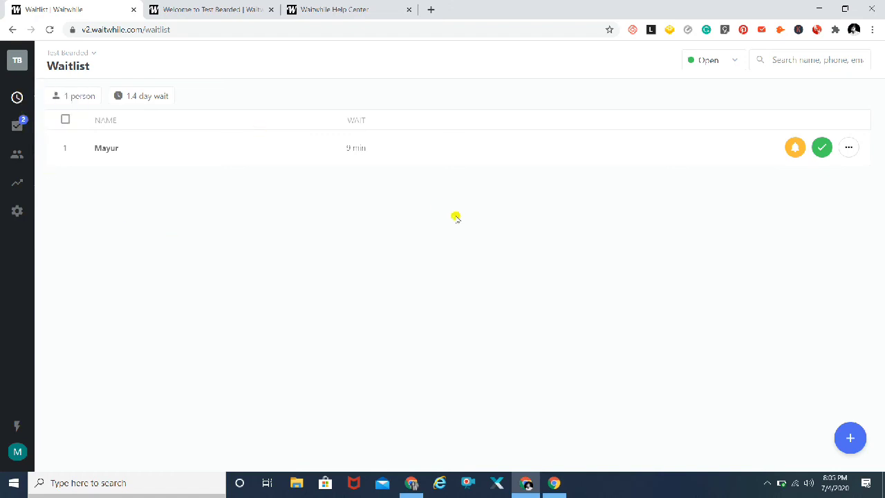
Take the Check-in URL from Waitlist settings and load Test Bearded's public check-in page in a new tab.
left_click(16, 211)
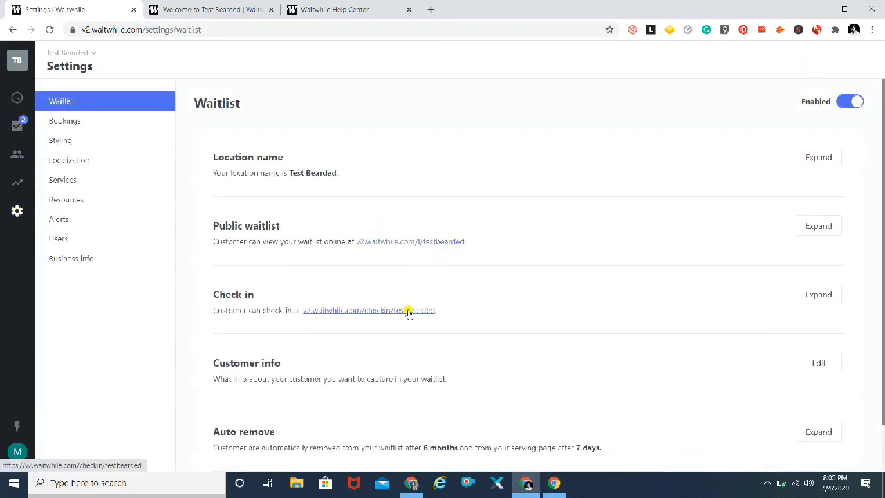
left_click_drag(444, 311, 305, 312)
key("ctrl+c")
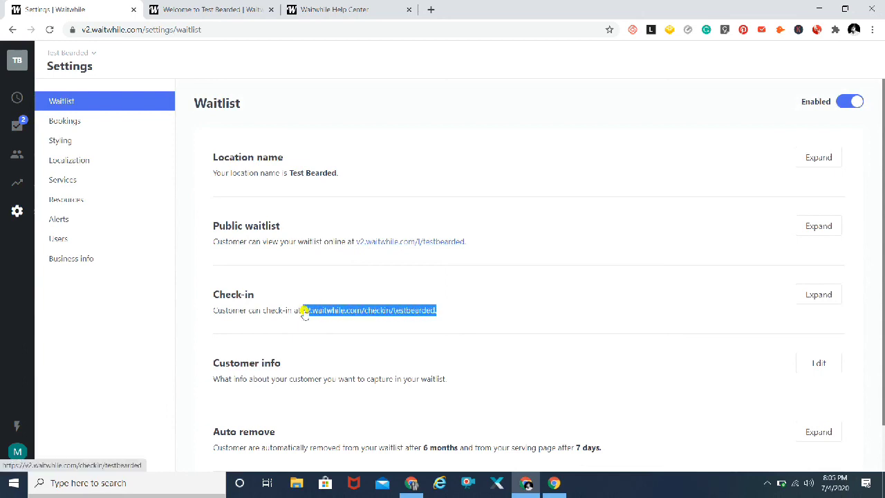
left_click(431, 11)
key("ctrl+v")
key("Return")
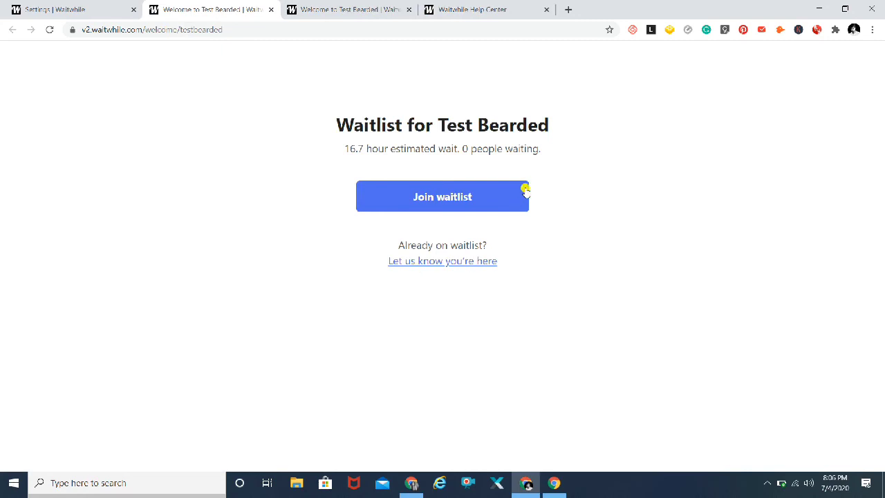
Start joining the Test Bearded waitlist and enter the customer's name.
left_click(454, 200)
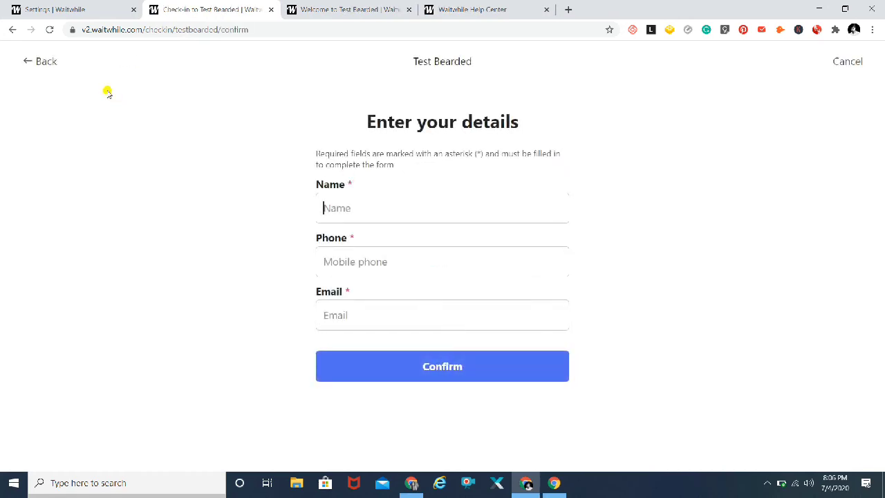
left_click(41, 63)
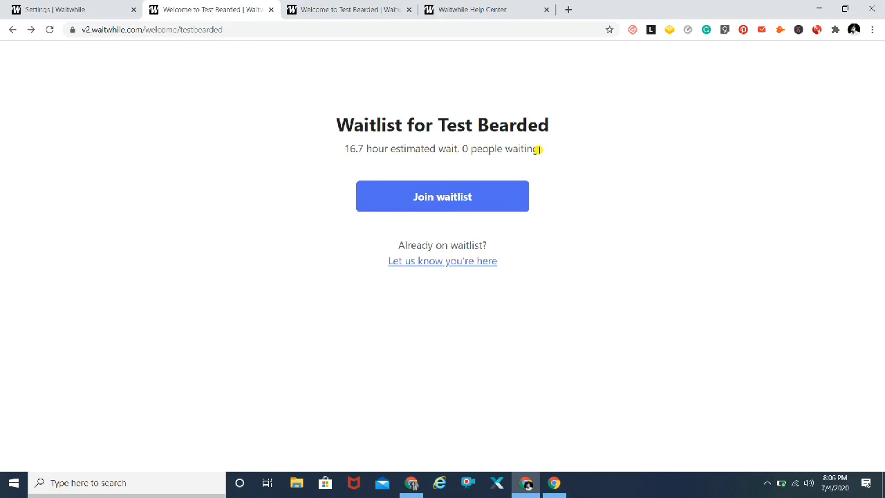
left_click(443, 198)
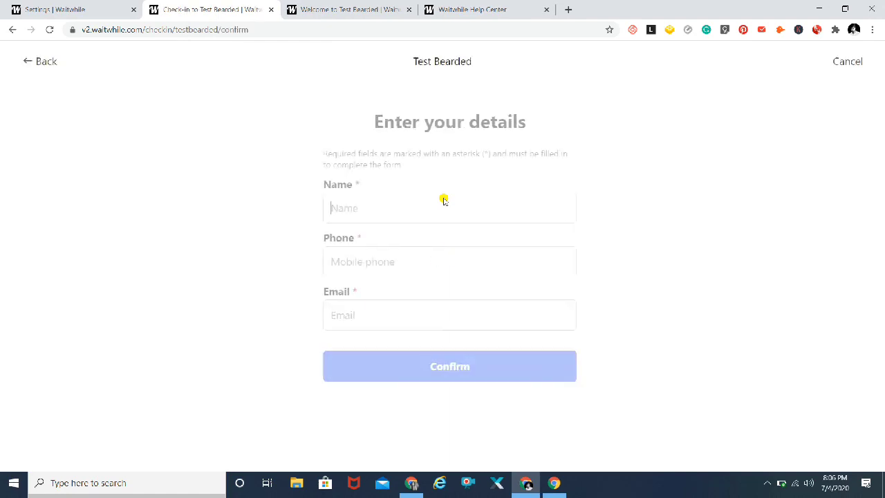
left_click(409, 213)
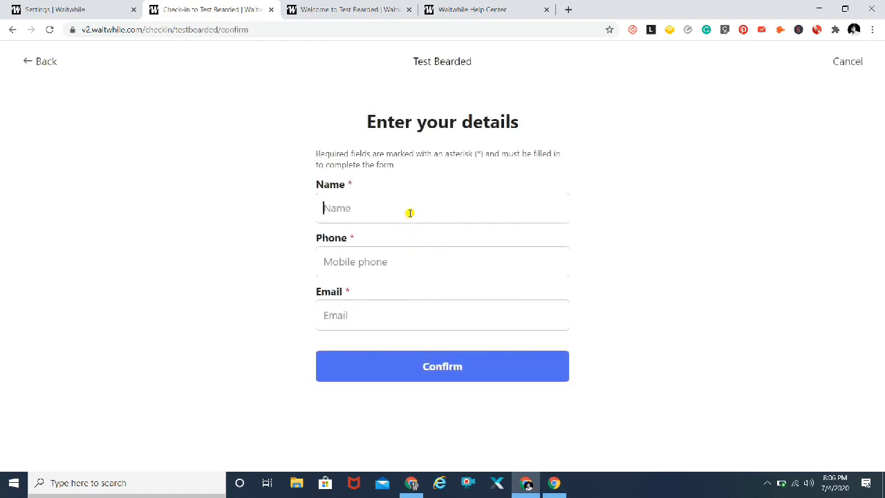
type("Mayur Test")
key("Tab")
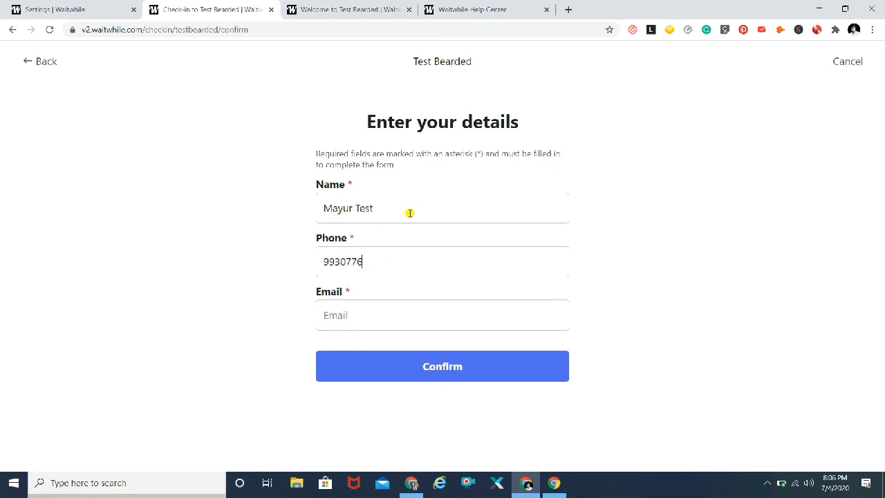
Enter a valid phone number and the customer's e-mail, then confirm and finish the check-in.
key("Tab")
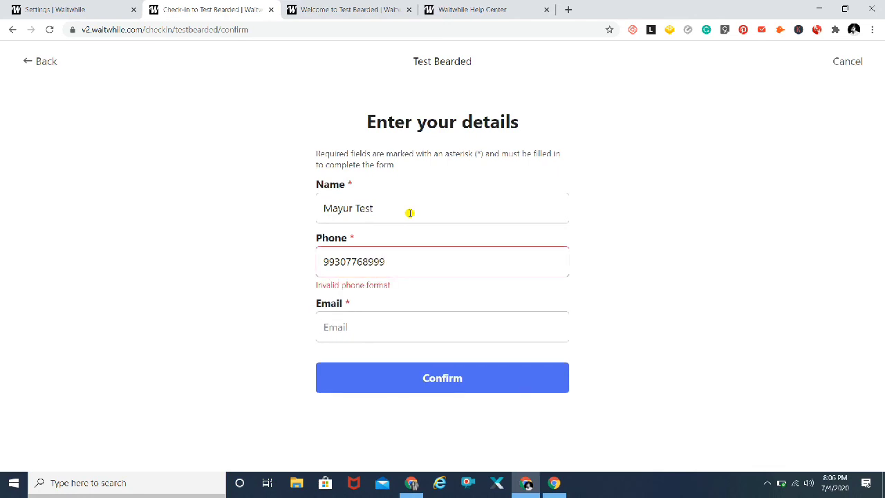
key("shift+Tab")
key("ctrl+v")
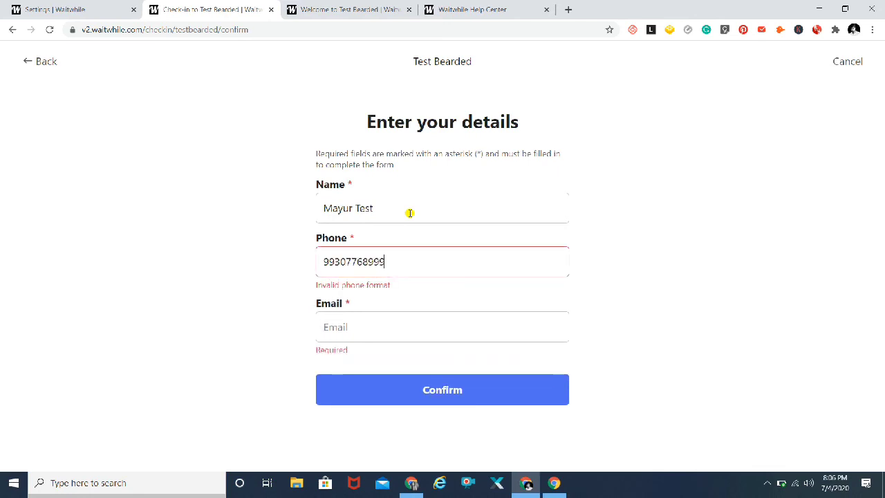
key("Tab")
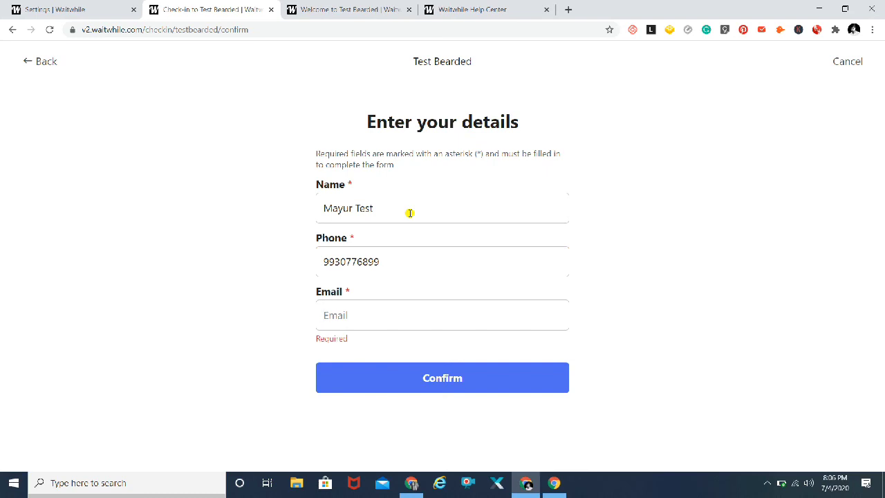
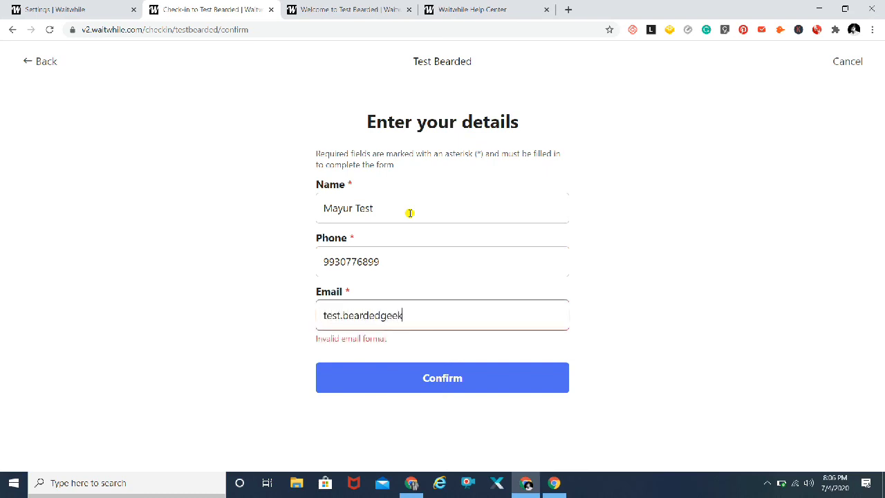
left_click(447, 378)
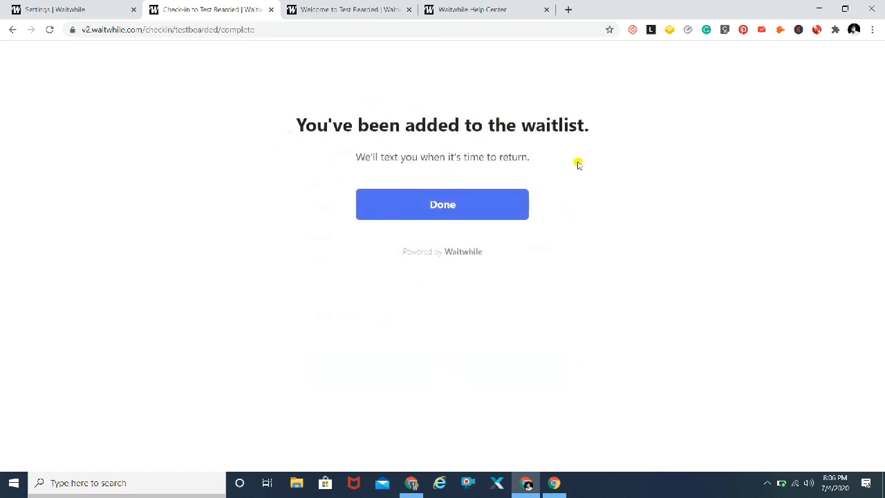
left_click(446, 209)
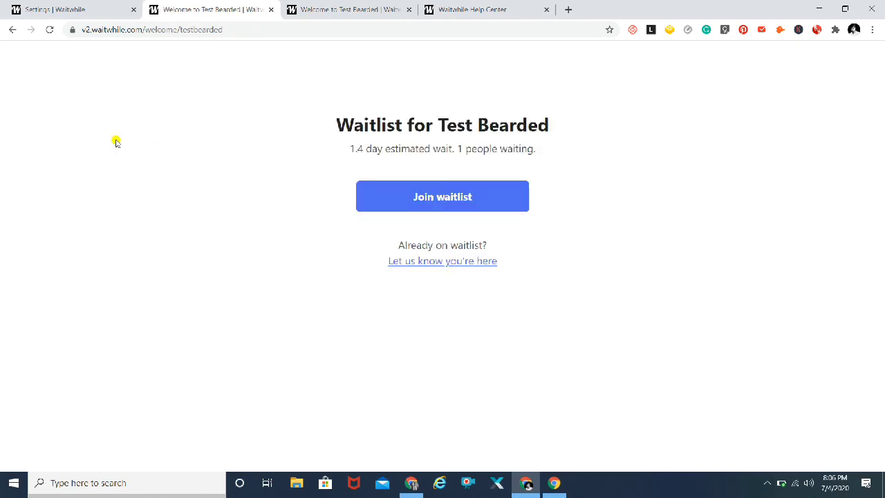
Close the welcome tab, check the new customer's entry actions on the live Waitlist, then return to Settings.
left_click(272, 10)
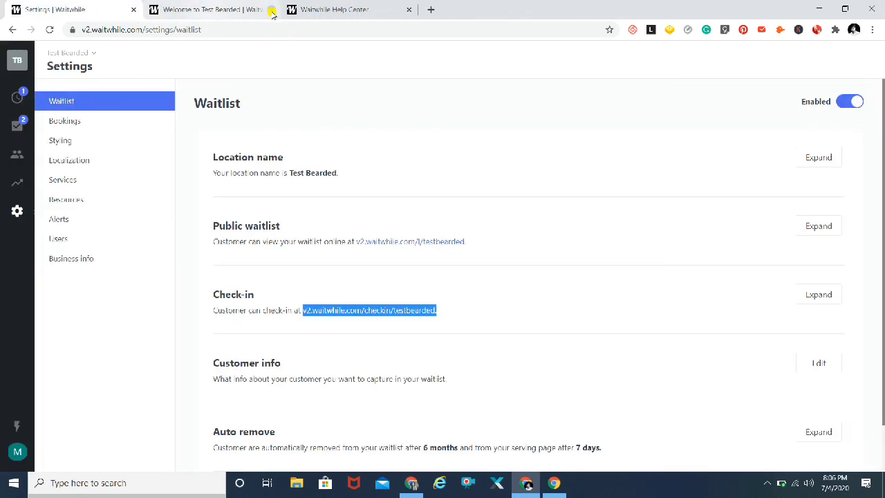
left_click(17, 99)
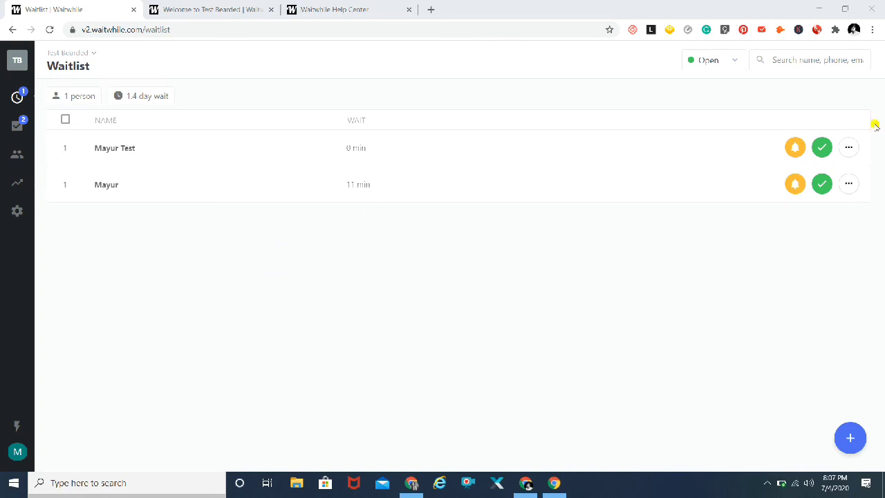
left_click(848, 147)
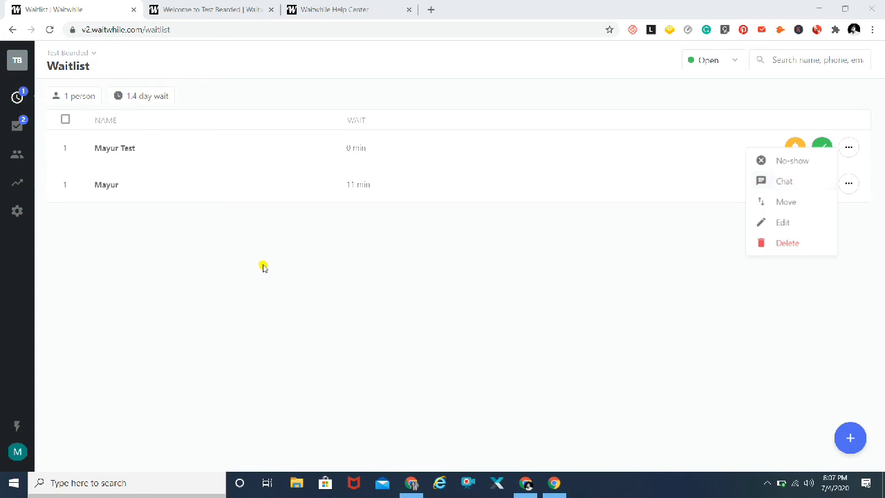
left_click(17, 212)
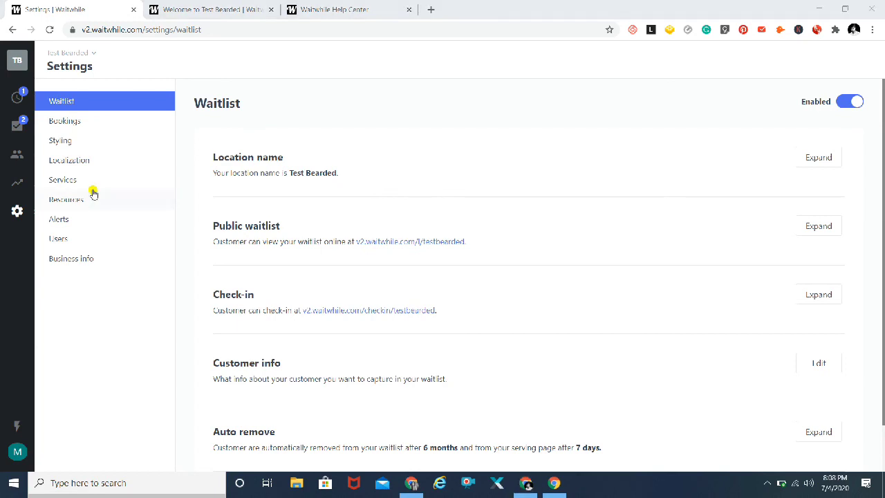
Browse the Bookings, Styling, Localization, Services, Resources and Users settings in turn.
left_click(73, 122)
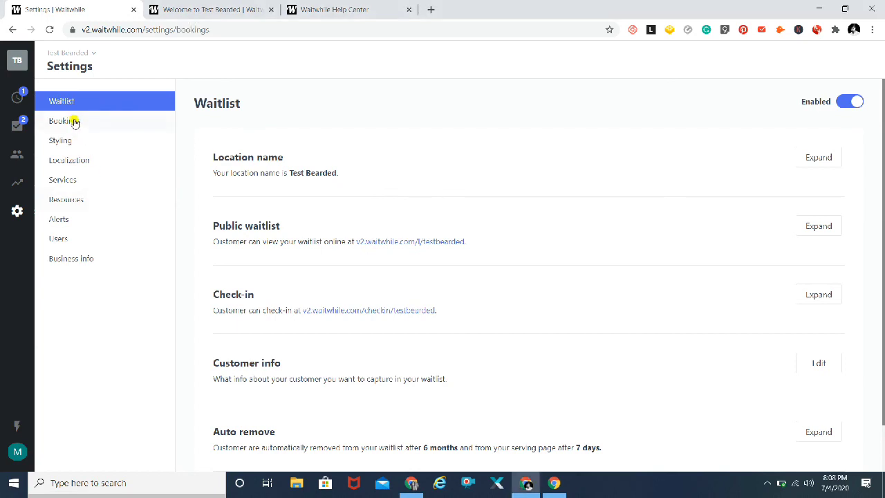
left_click(69, 141)
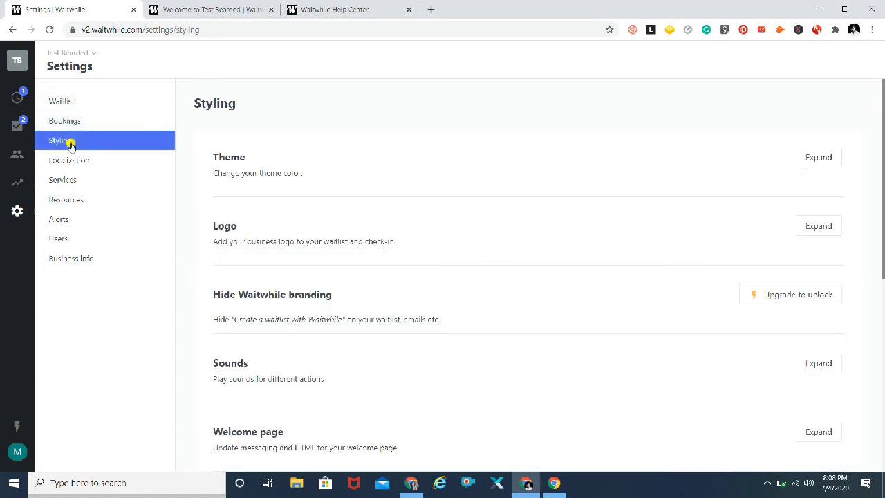
left_click(59, 160)
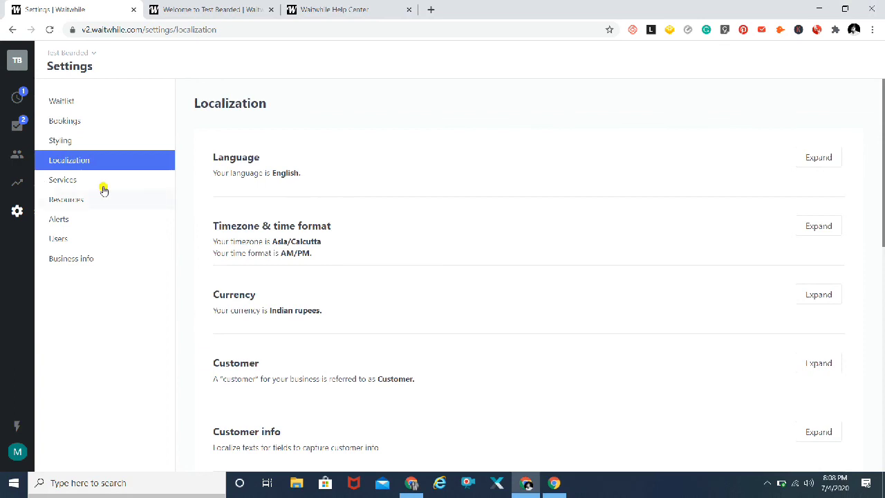
left_click(69, 184)
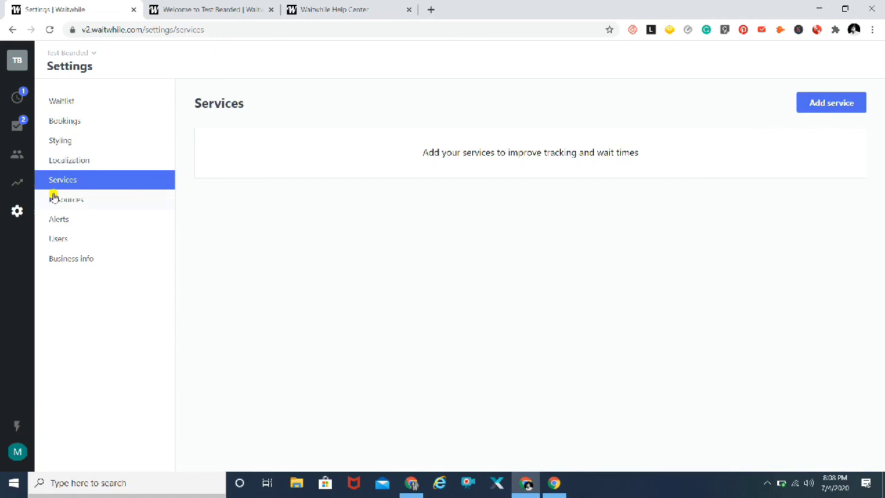
left_click(76, 200)
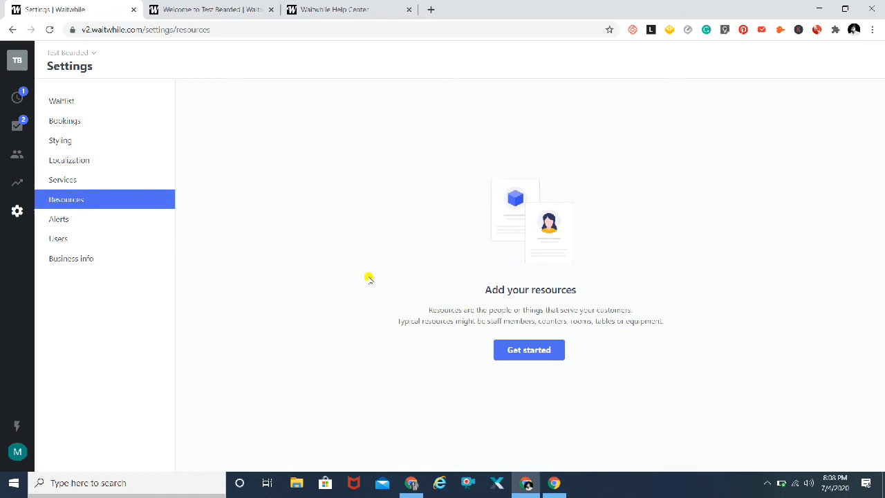
left_click(62, 239)
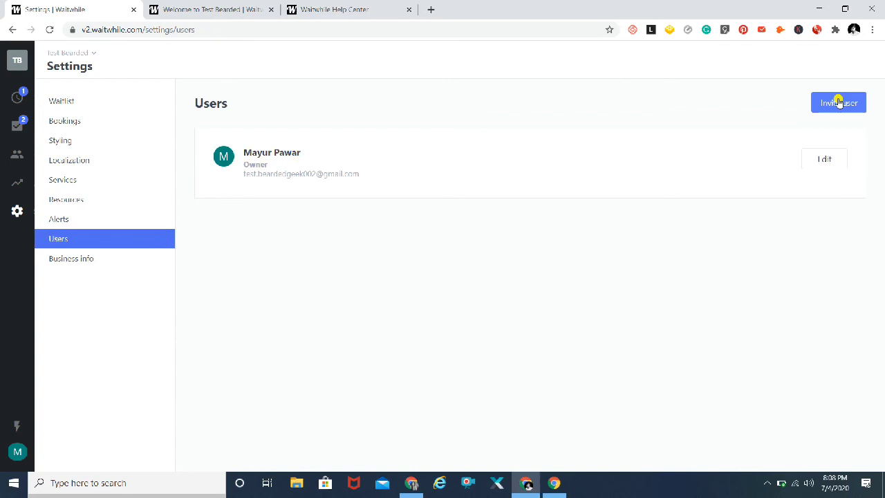
Review the Business info settings: name Test Bearded, type App, Open 24/7, address India.
left_click(75, 260)
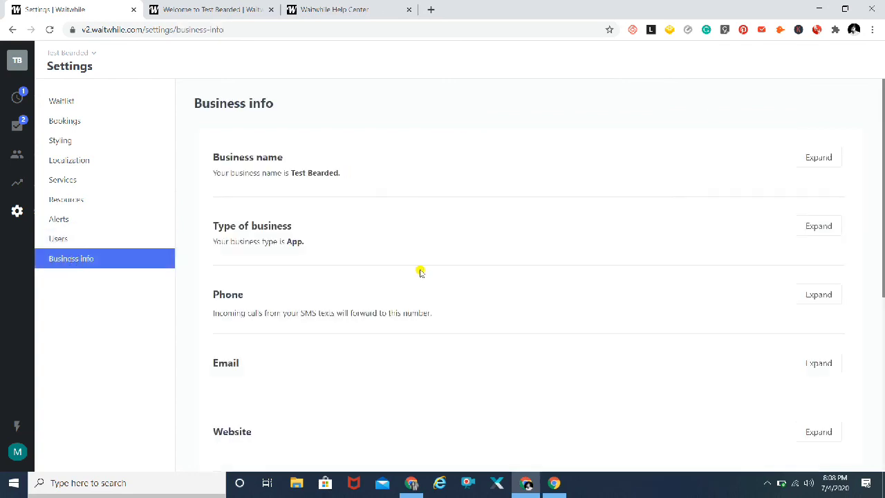
scroll(419, 270, "down", 3)
scroll(420, 272, "up", 1)
scroll(419, 270, "up", 1)
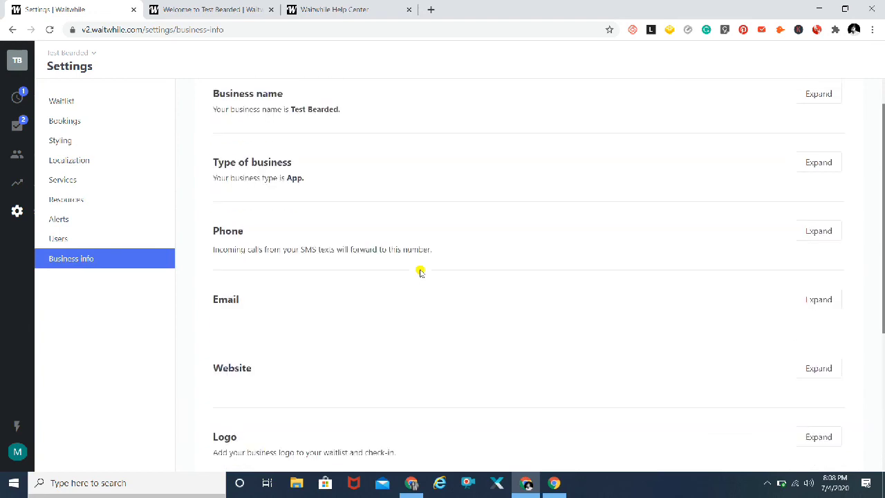
scroll(419, 270, "down", 2)
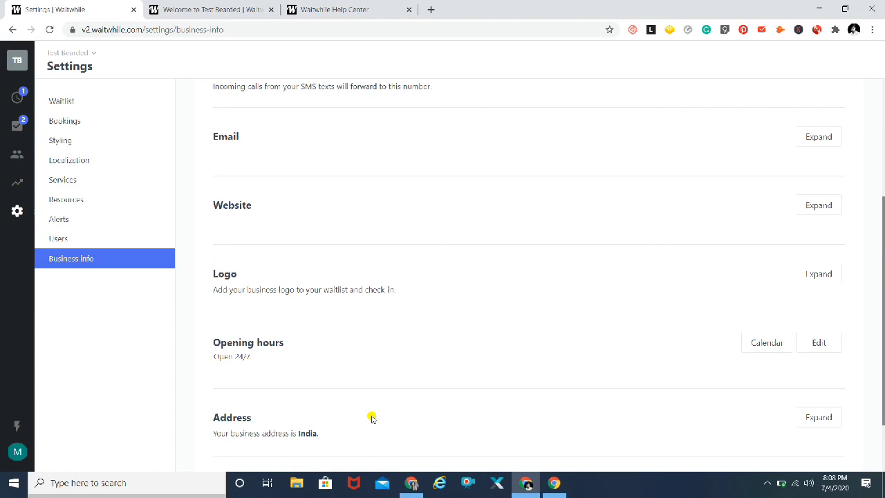
scroll(369, 417, "up", 3)
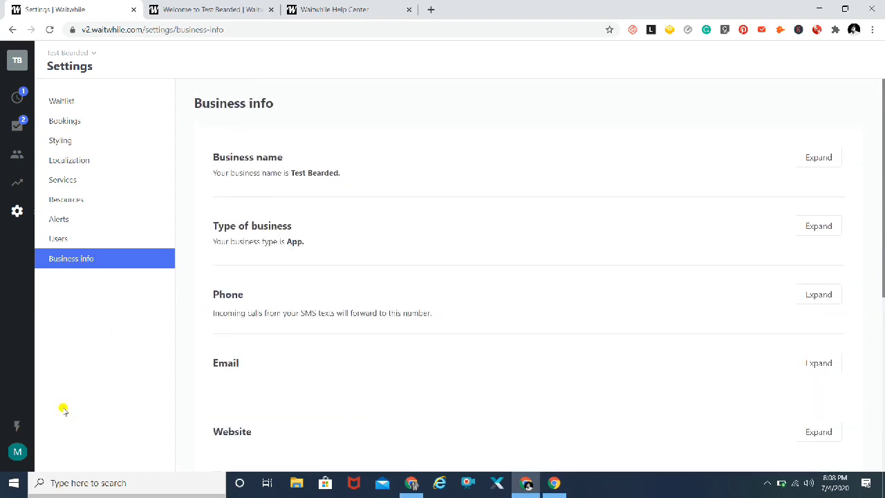
left_click(15, 452)
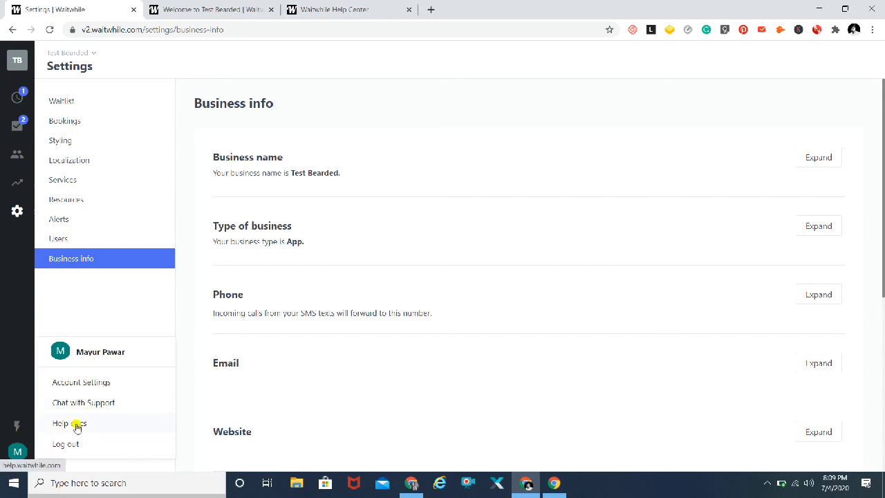
left_click(107, 291)
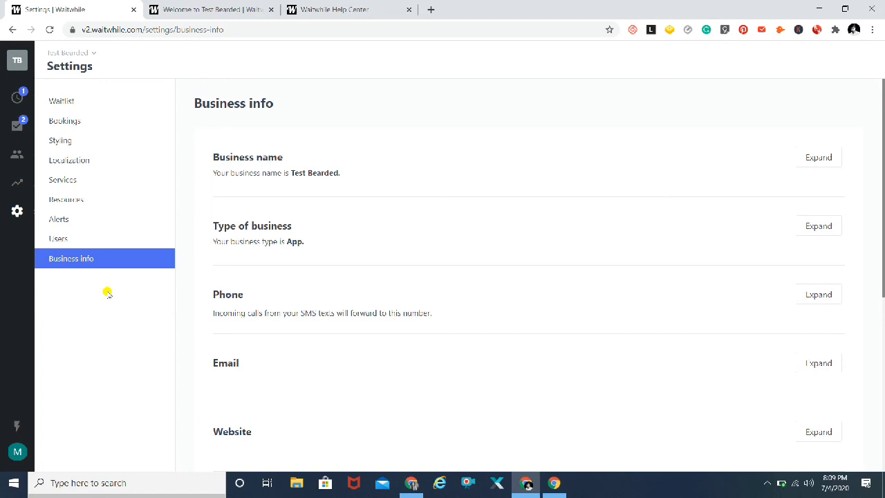
left_click(765, 484)
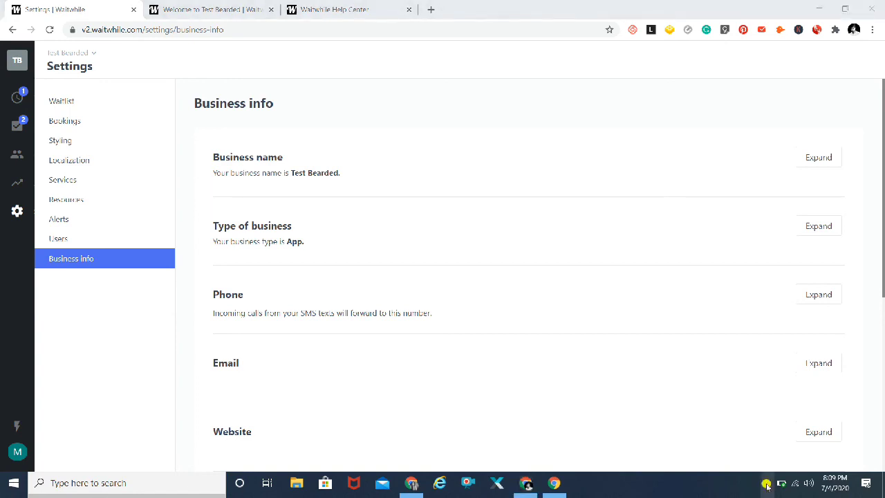